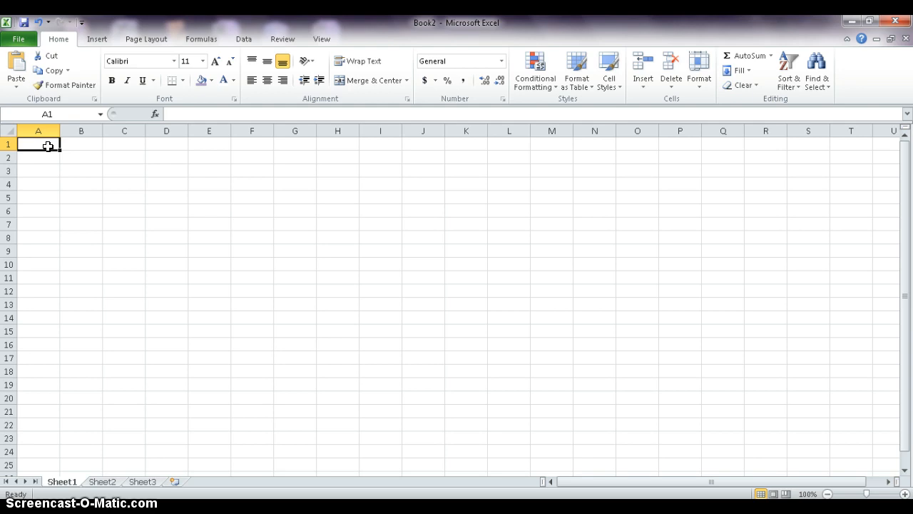
# Enter the title "My Clothing Inventory" in A1 and the category heading "Pants" in A3.
pyautogui.write('c')
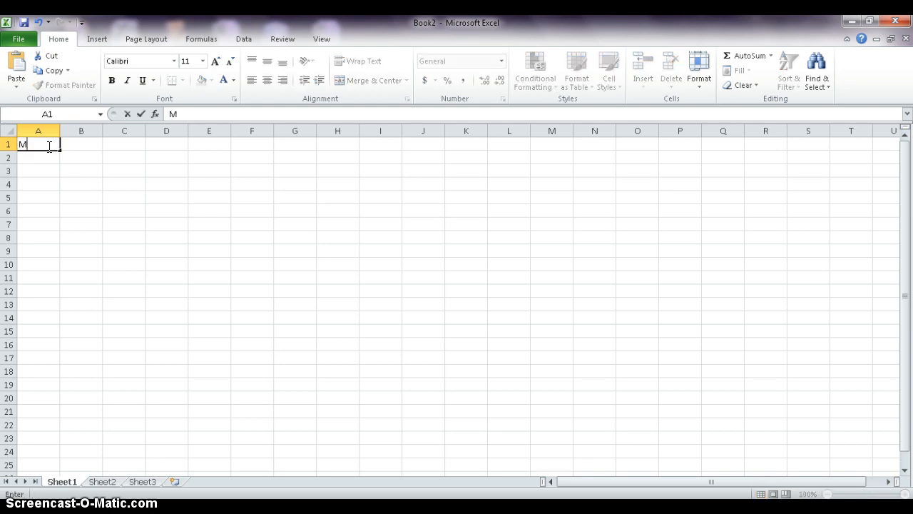
pyautogui.press('BackSpace')
pyautogui.write('My Clothing Inventory')
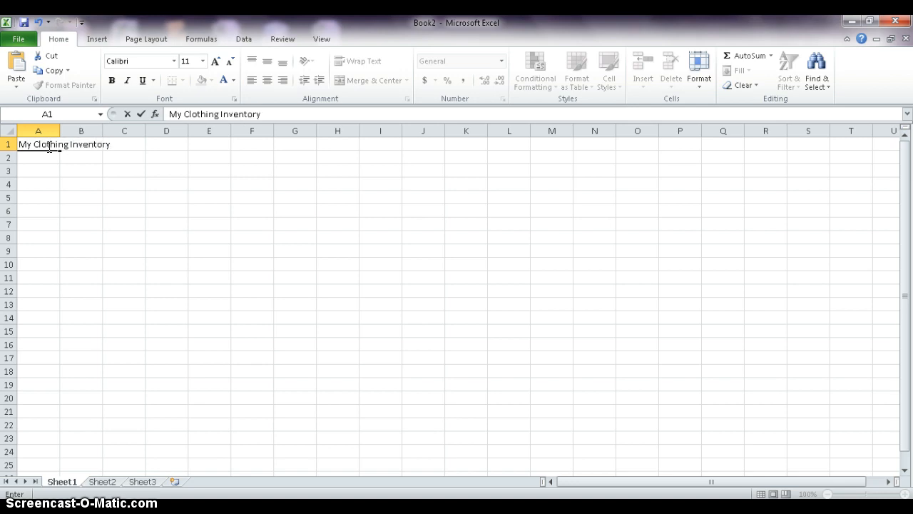
pyautogui.click(40, 171)
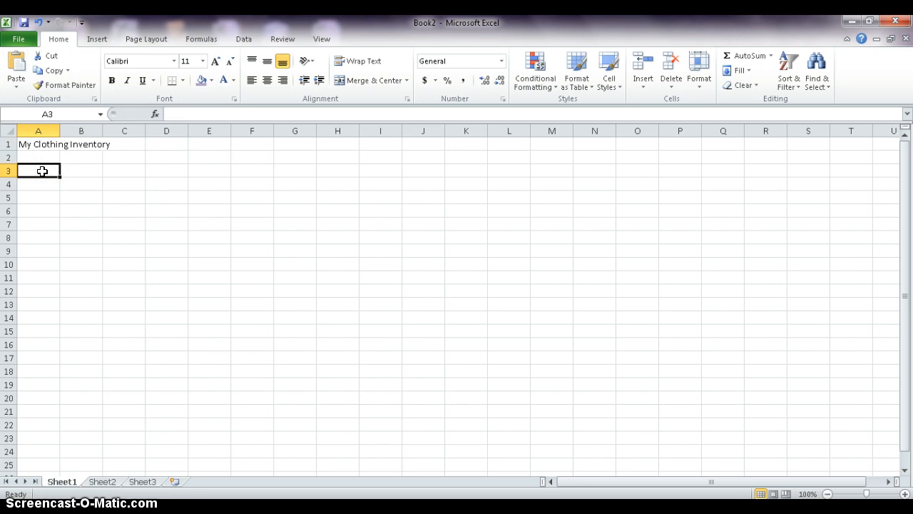
pyautogui.write('Pants')
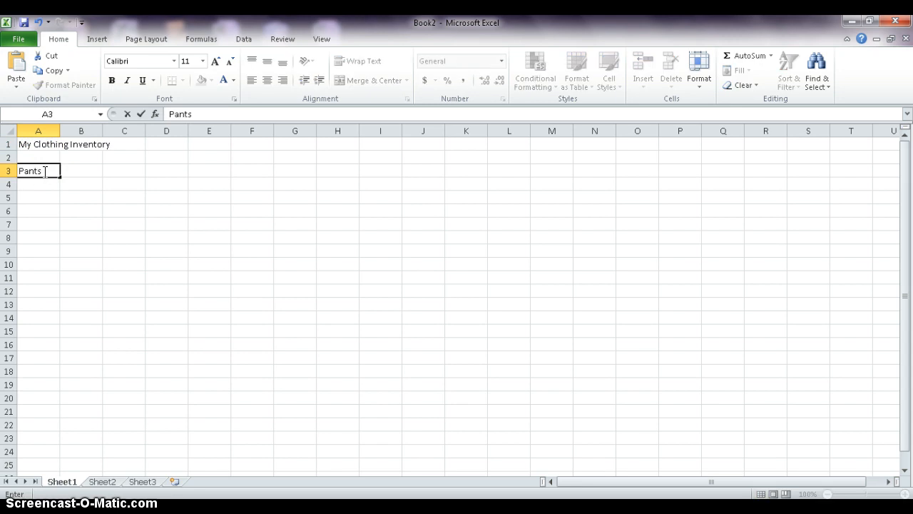
pyautogui.click(50, 183)
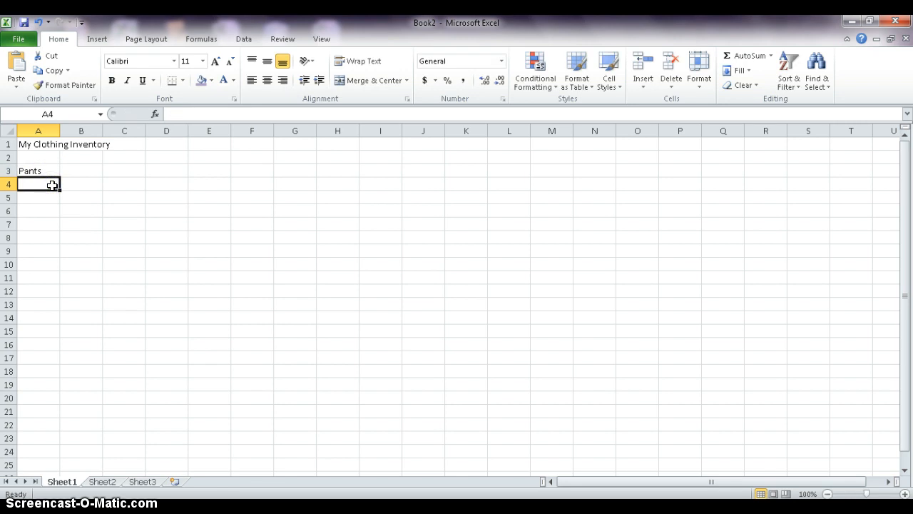
# Add the item "Long" in A4 with the price 24.99 beside it.
pyautogui.write('Long')
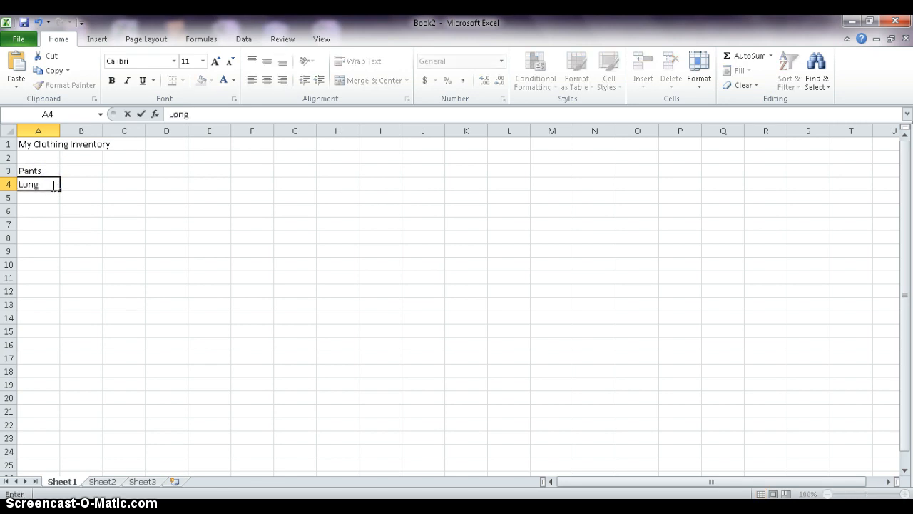
pyautogui.press('Tab')
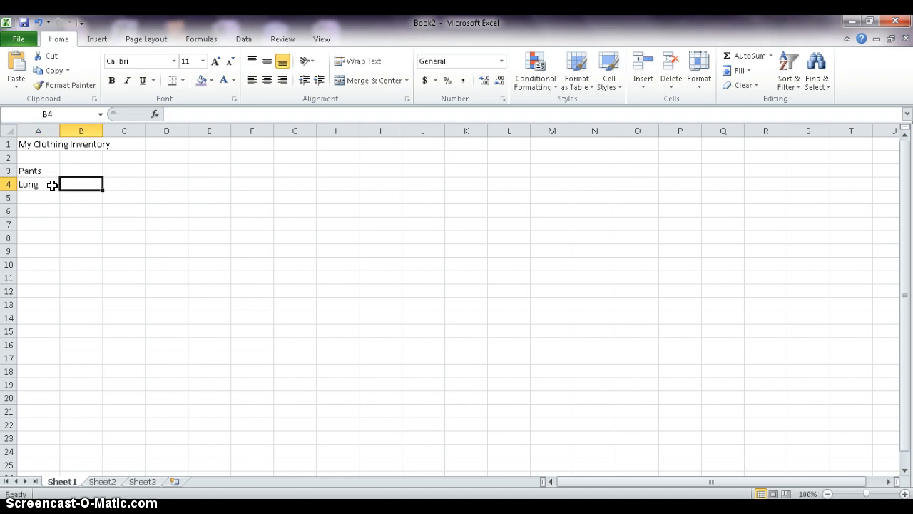
pyautogui.write('24')
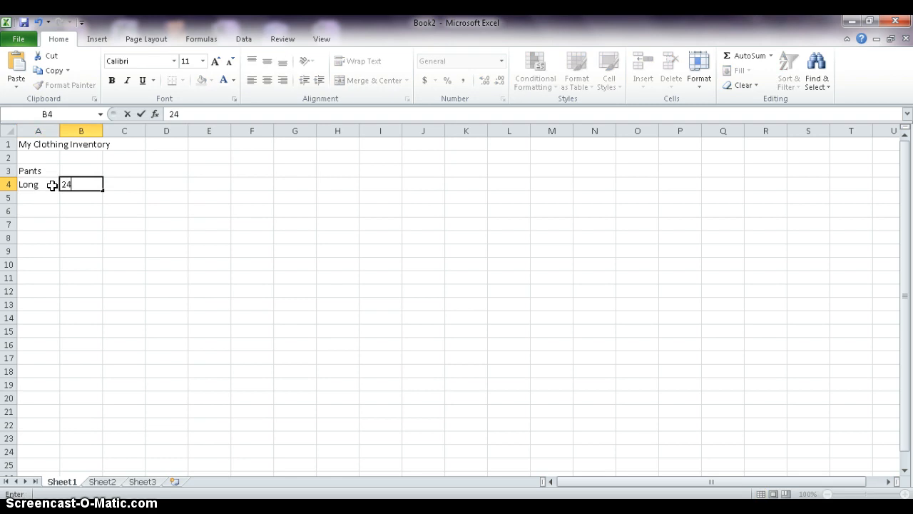
pyautogui.write('.99')
pyautogui.click(41, 198)
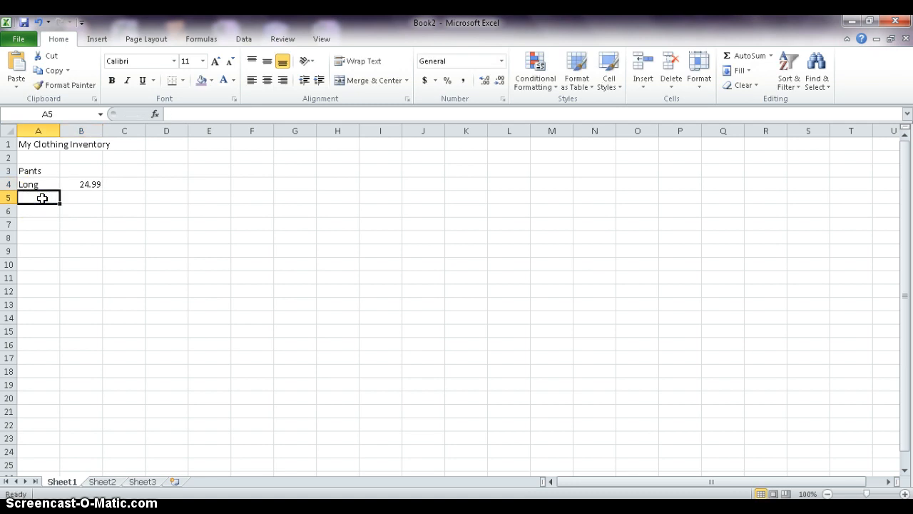
# Add the item "Shorts" in A5 with the price 14.99 beside it.
pyautogui.write('Shorts')
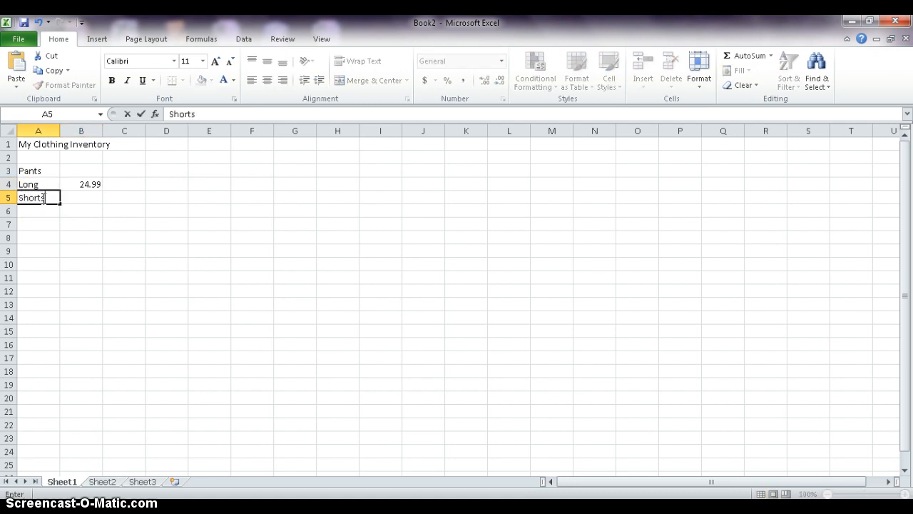
pyautogui.press('Tab')
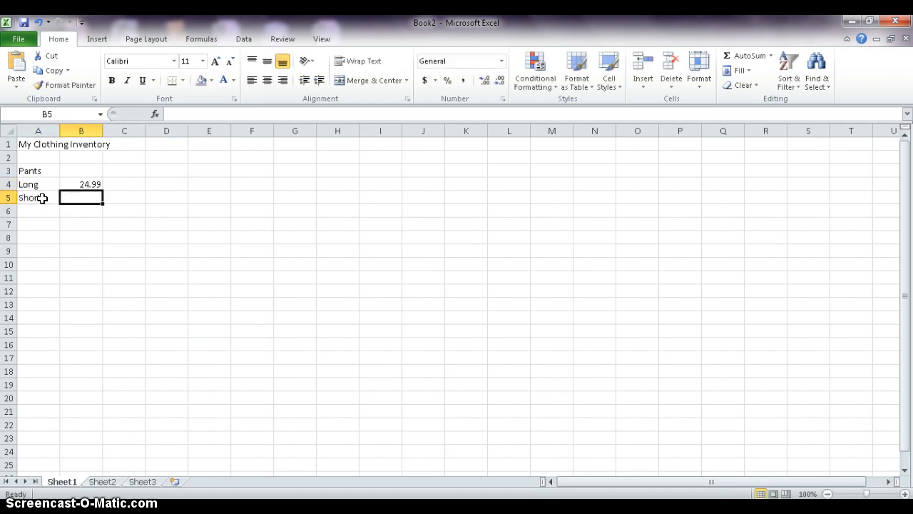
pyautogui.write('14.99')
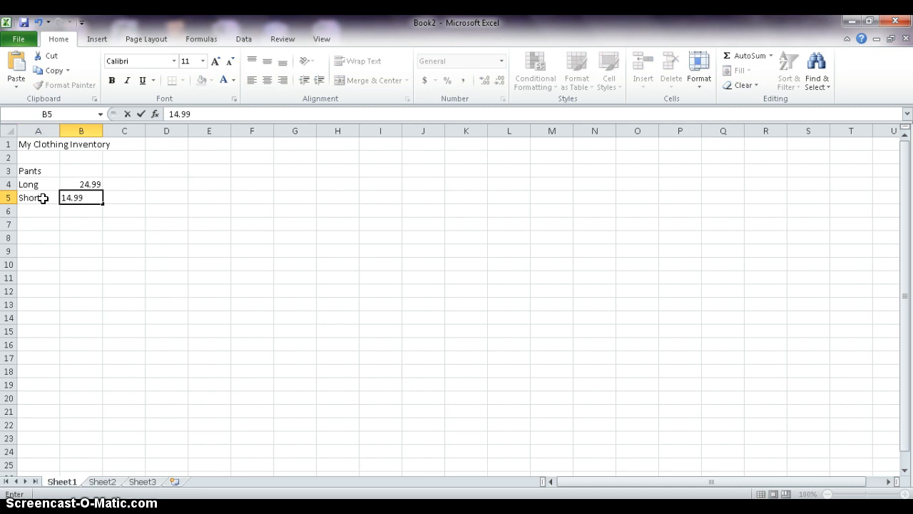
pyautogui.press('Return')
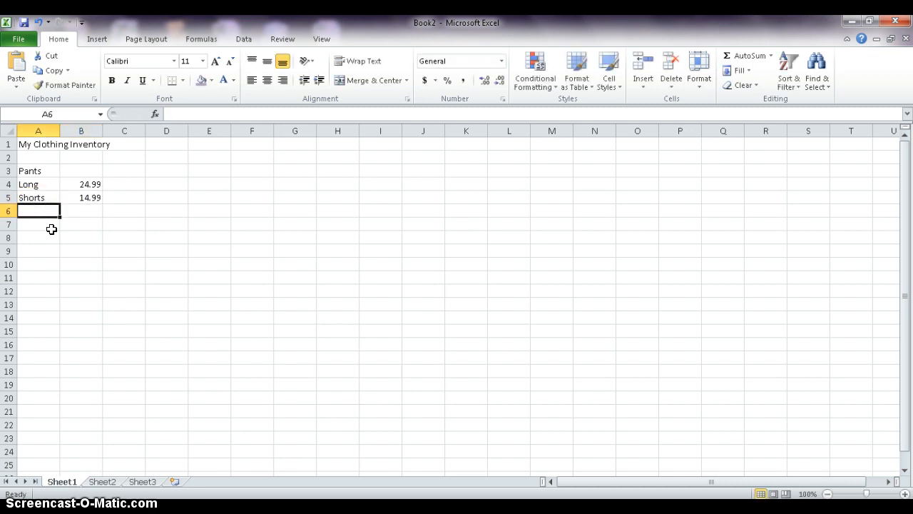
# Add the item "Dress" in A6 with the price 16.99 beside it.
pyautogui.click(51, 228)
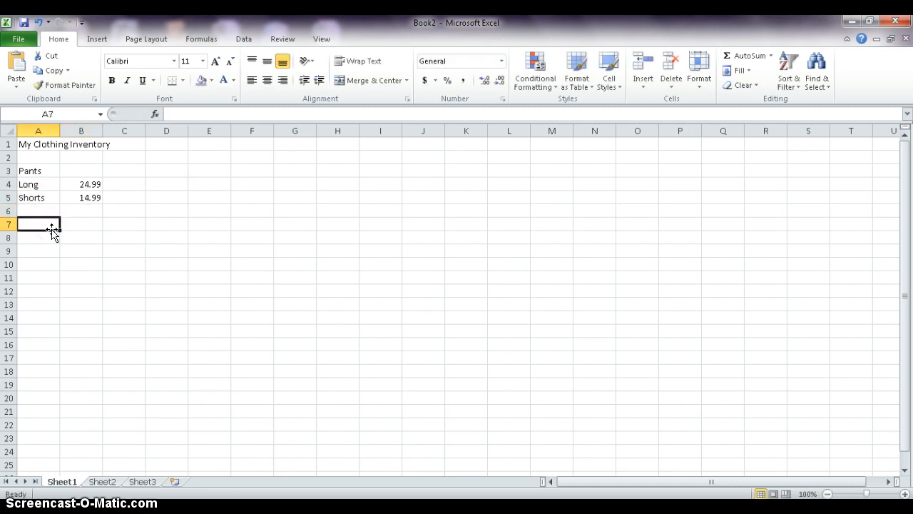
pyautogui.press('Up')
pyautogui.write('Dress')
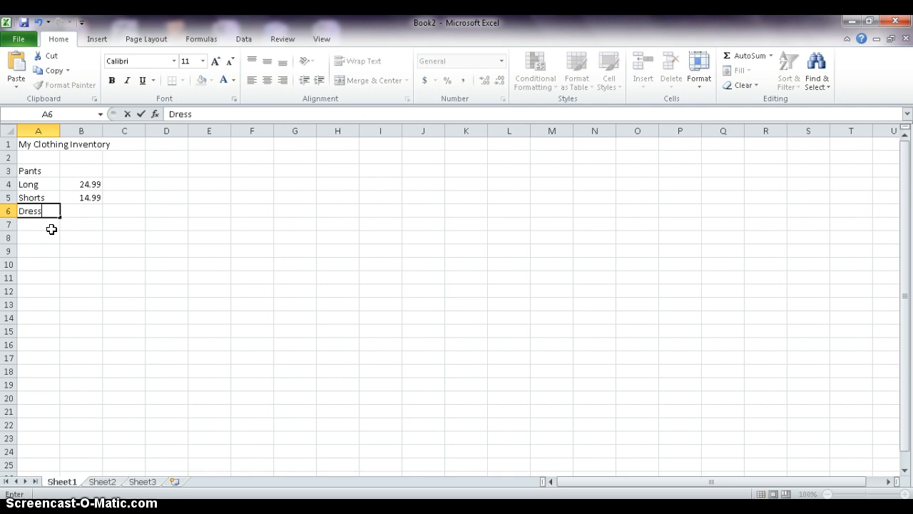
pyautogui.press('Tab')
pyautogui.write('1')
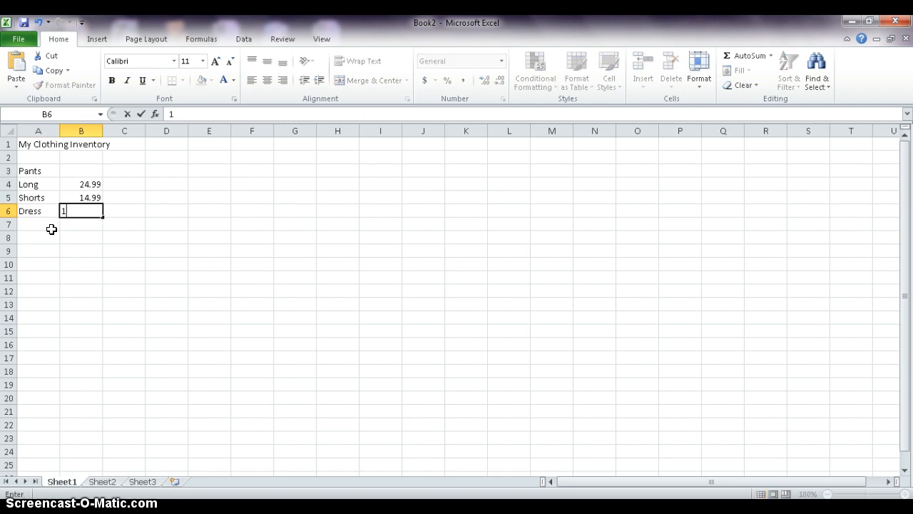
pyautogui.write('6.99')
pyautogui.click(51, 227)
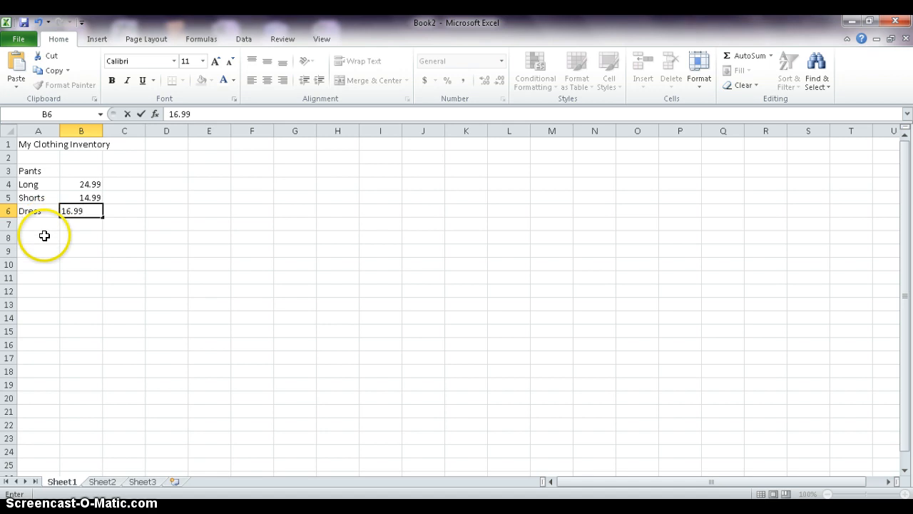
# Enter the category heading "Shirts" in A7.
pyautogui.click(43, 224)
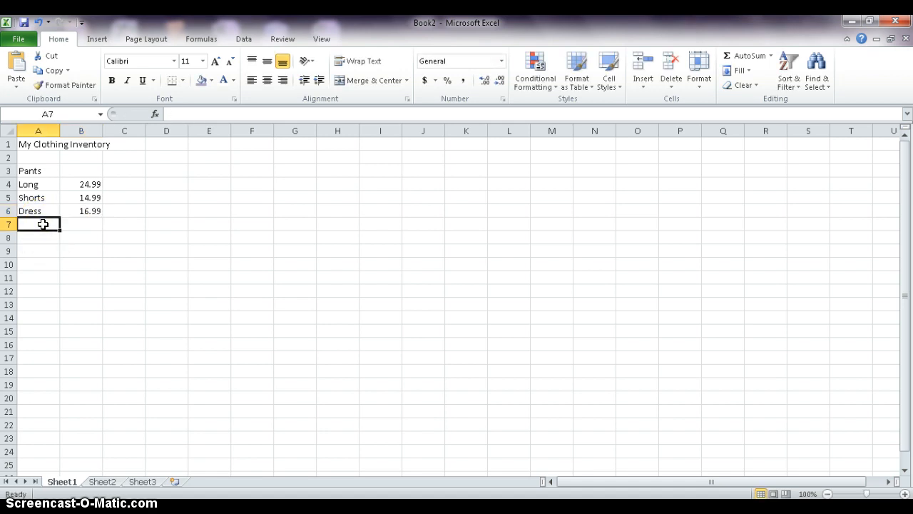
pyautogui.write('Shirts')
pyautogui.click(52, 224)
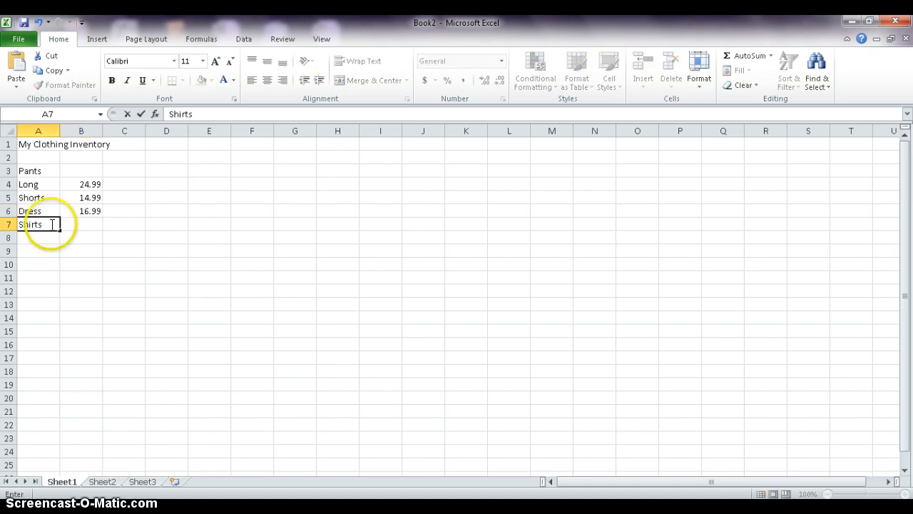
pyautogui.click(37, 237)
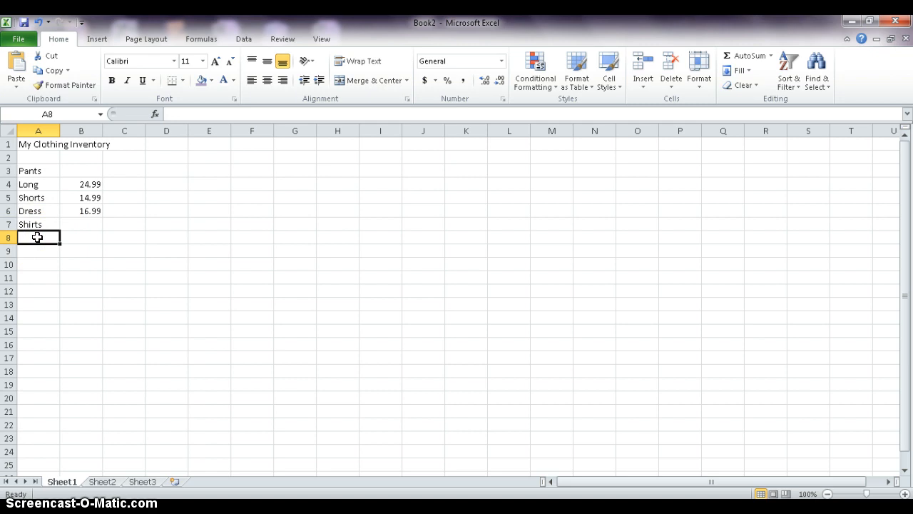
# Add the item "Hoodies" in A8 with the price 29.99 beside it.
pyautogui.write('Hoodie')
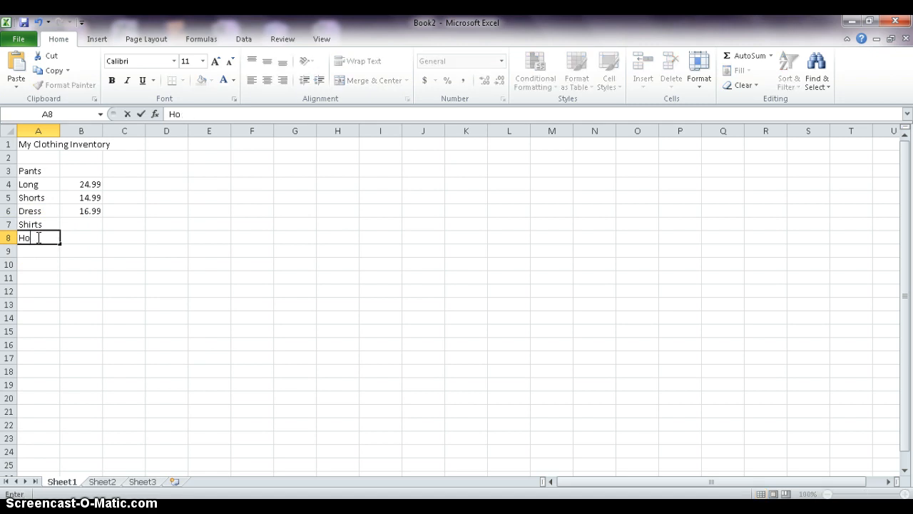
pyautogui.press('BackSpace')
pyautogui.press('BackSpace')
pyautogui.press('BackSpace')
pyautogui.write('dies')
pyautogui.press('Tab')
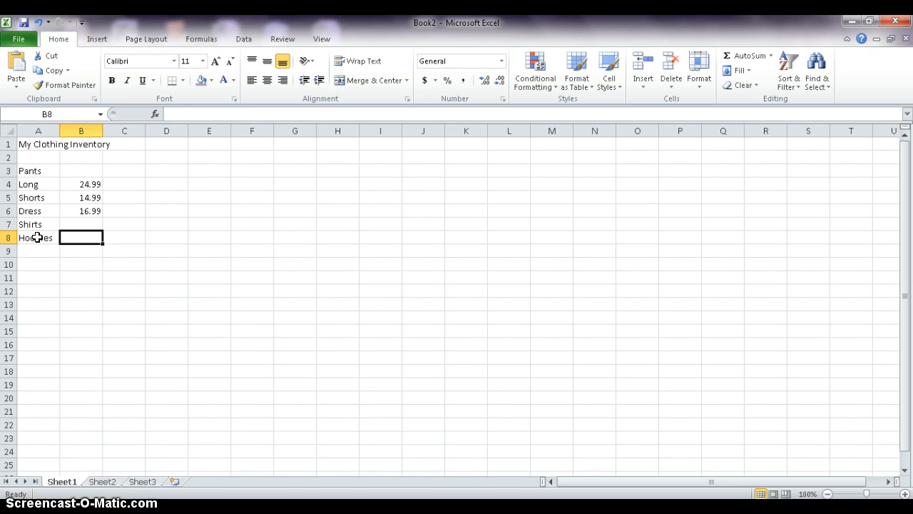
pyautogui.write('29.99')
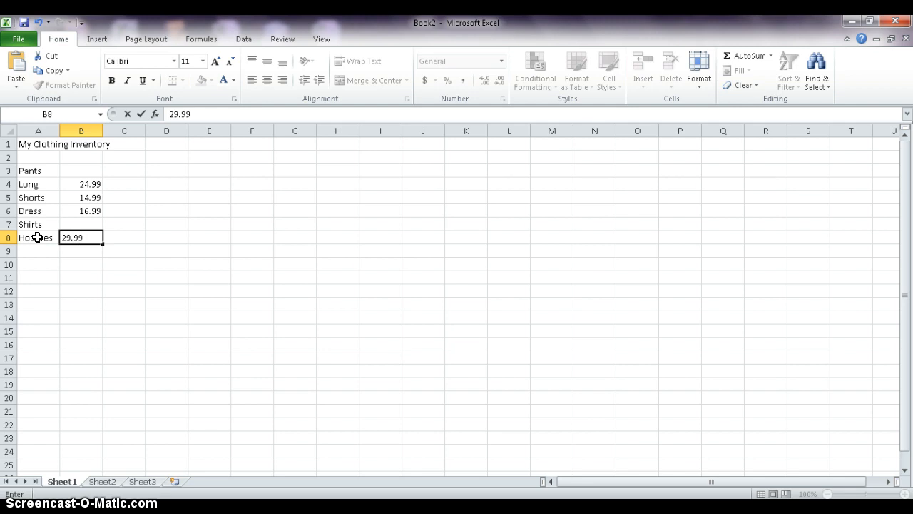
pyautogui.click(44, 249)
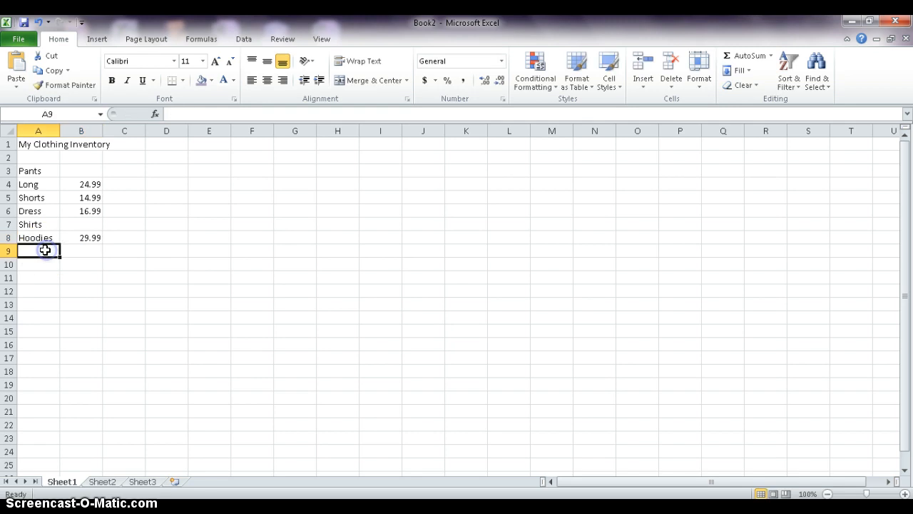
# Add the item "Tshirts" in A9 with the price 9.99 beside it.
pyautogui.write('Tshirts')
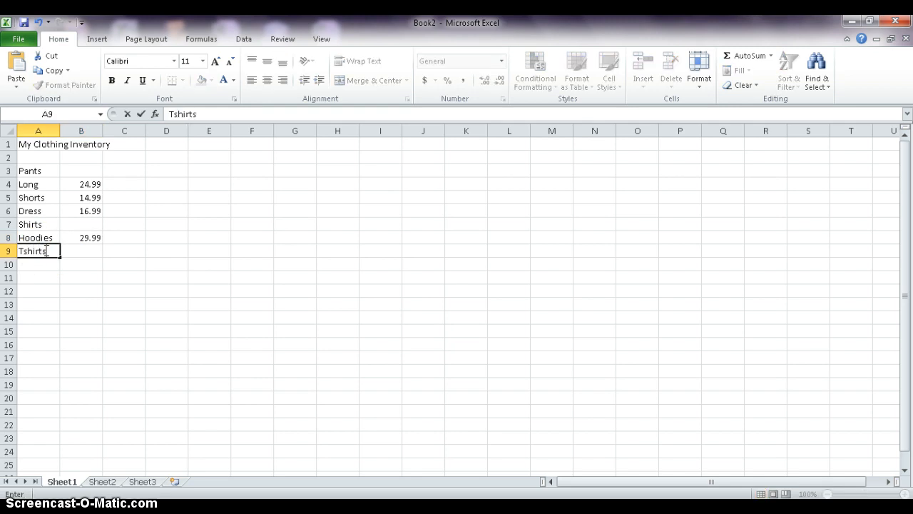
pyautogui.press('Tab')
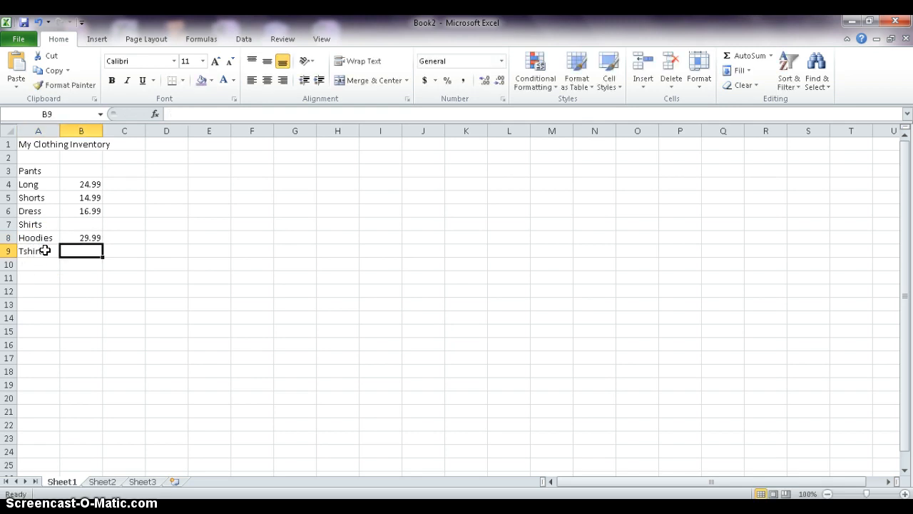
pyautogui.write('9.99')
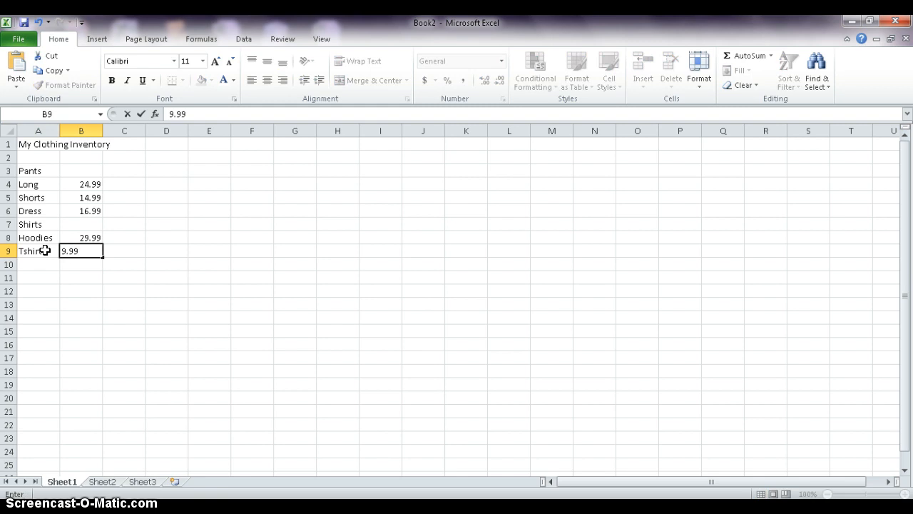
pyautogui.press('Return')
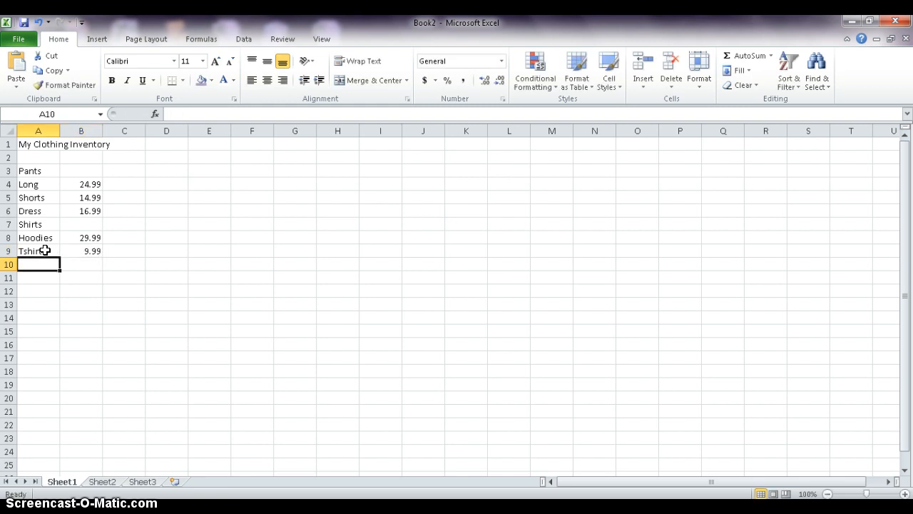
# Add the item "Dress" in A10 with the price 14.99 beside it.
pyautogui.write('Dress')
pyautogui.press('Tab')
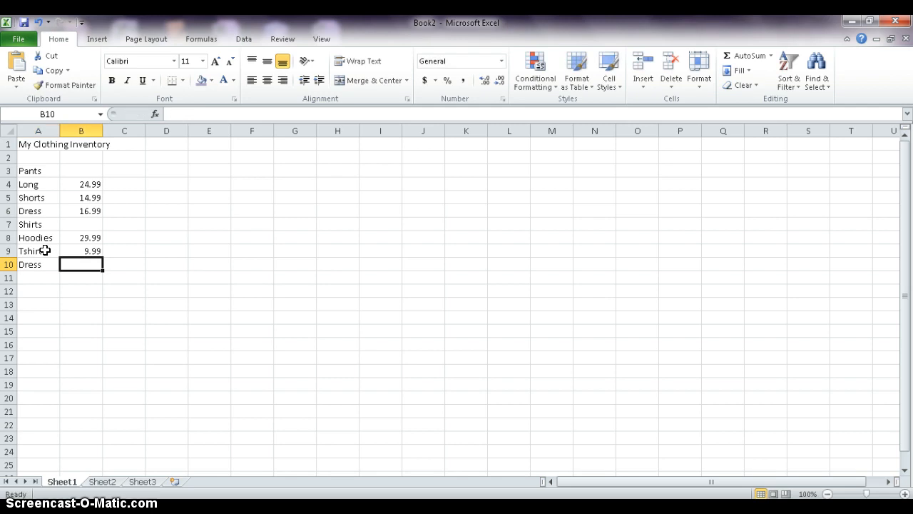
pyautogui.write('14.99')
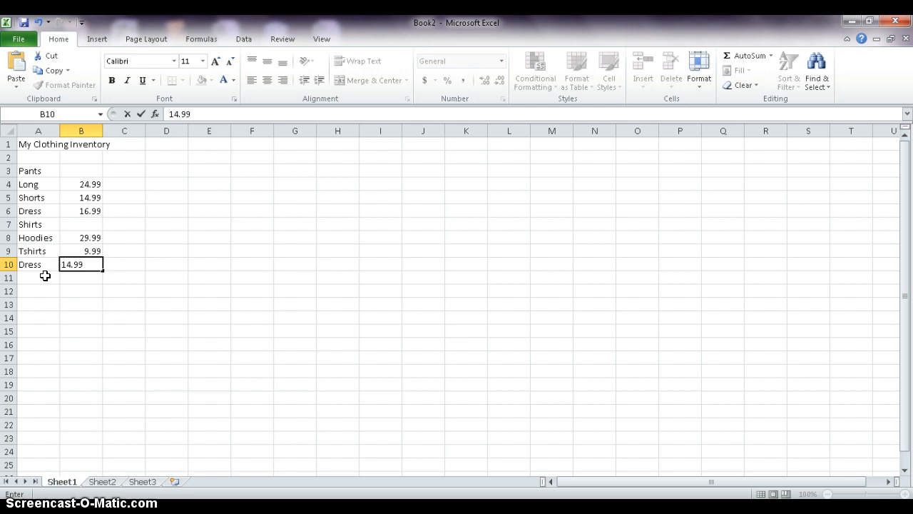
pyautogui.press('Return')
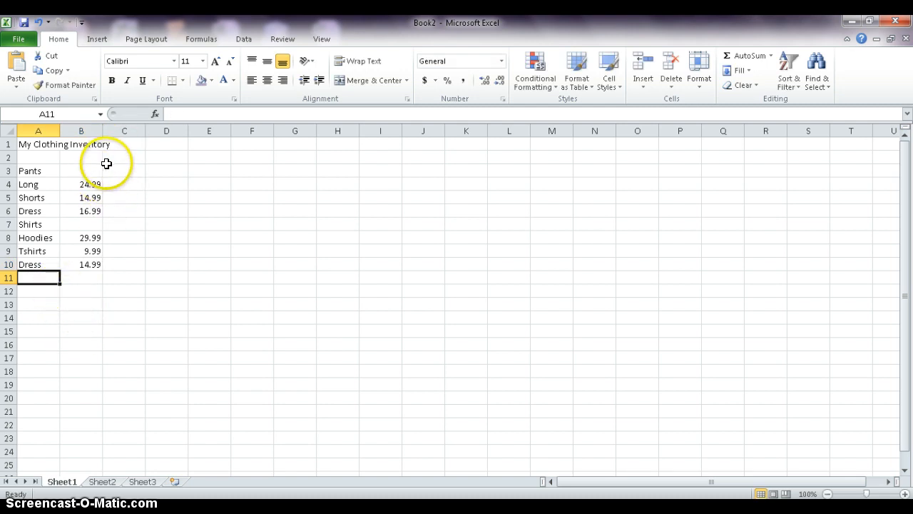
pyautogui.click(87, 144)
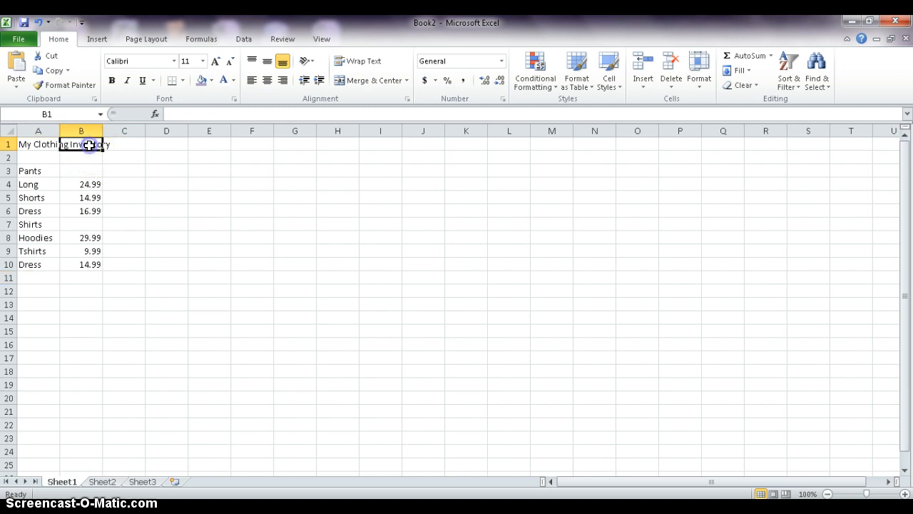
pyautogui.click(39, 143)
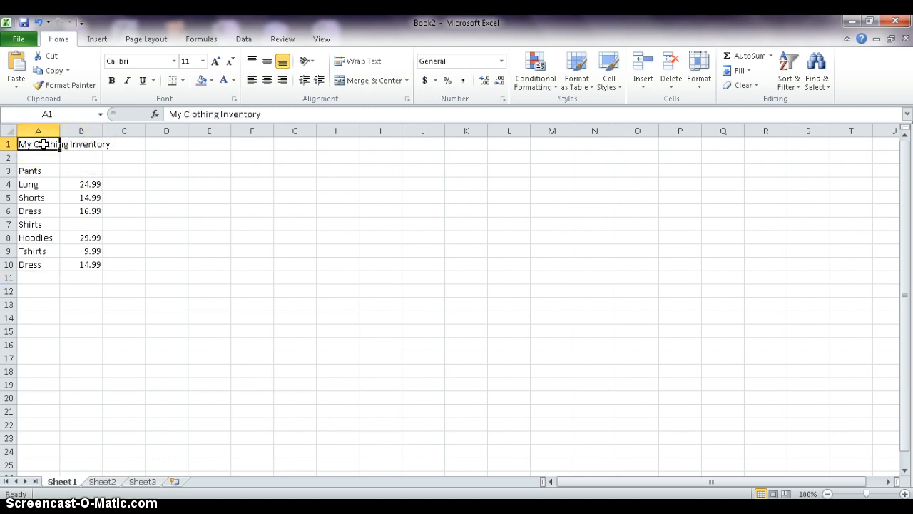
pyautogui.moveTo(53, 144); pyautogui.dragTo(78, 145)
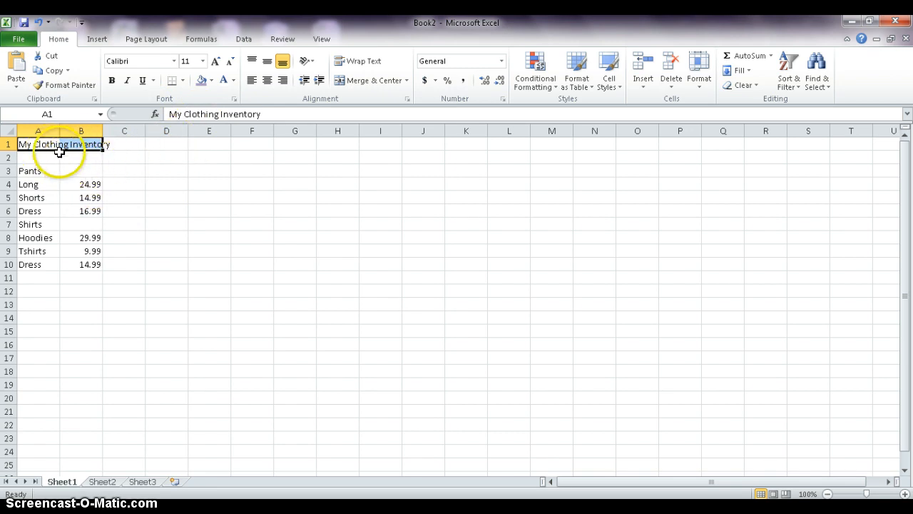
pyautogui.click(78, 165)
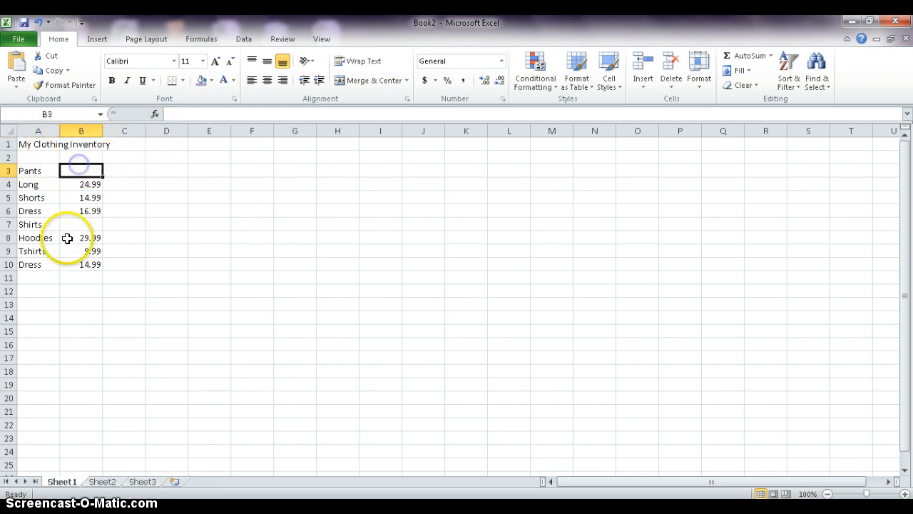
pyautogui.moveTo(21, 143); pyautogui.dragTo(82, 143)
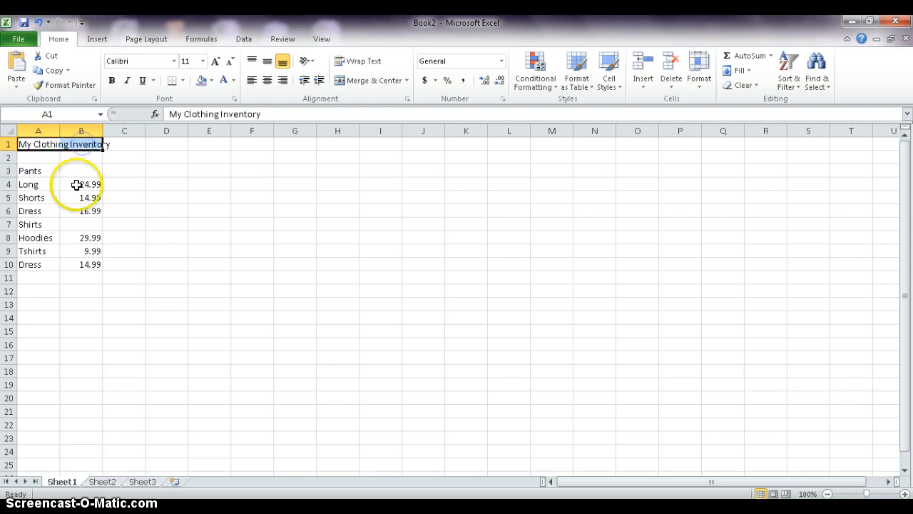
pyautogui.click(362, 81)
pyautogui.click(169, 194)
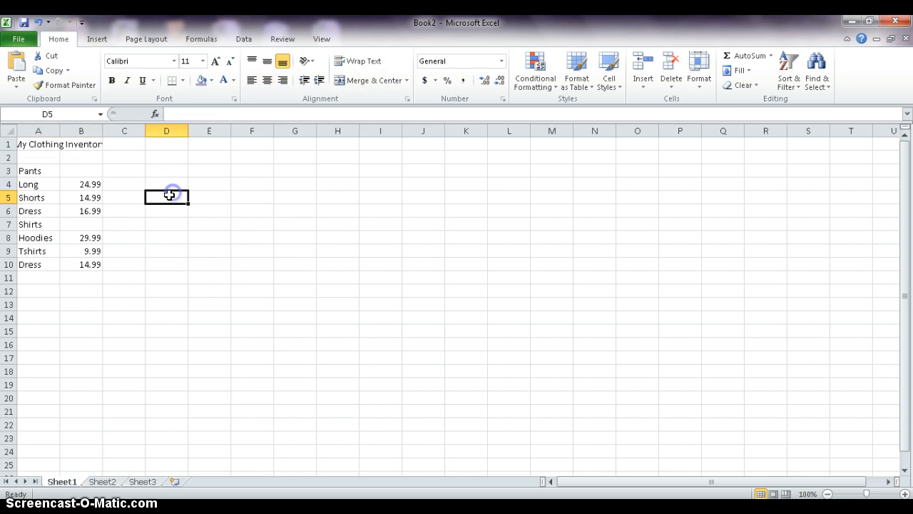
pyautogui.click(38, 145)
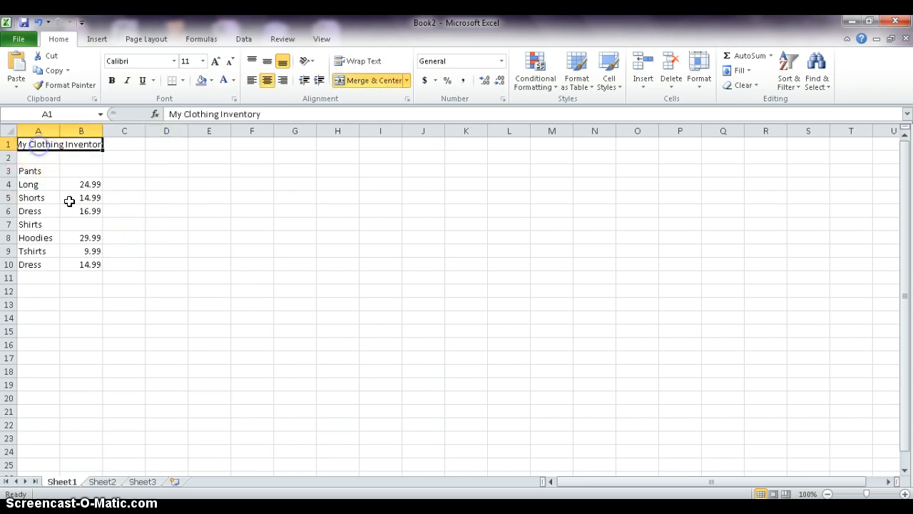
pyautogui.click(377, 86)
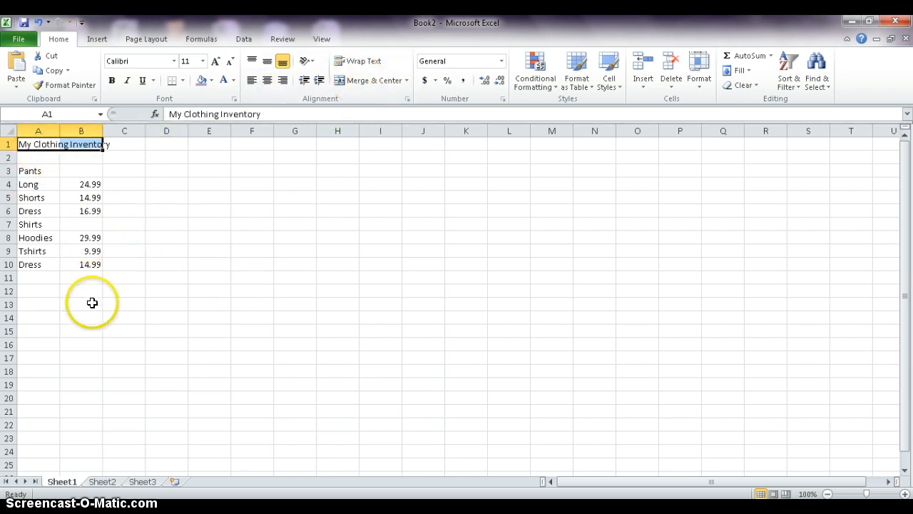
pyautogui.click(136, 280)
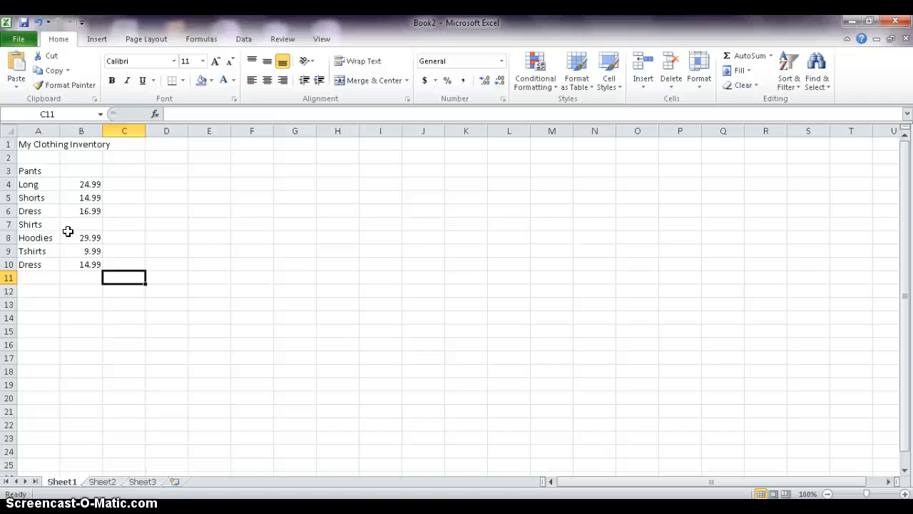
# Increase the indent of the category headings Pants and Shirts in A3 and A7.
pyautogui.click(41, 170)
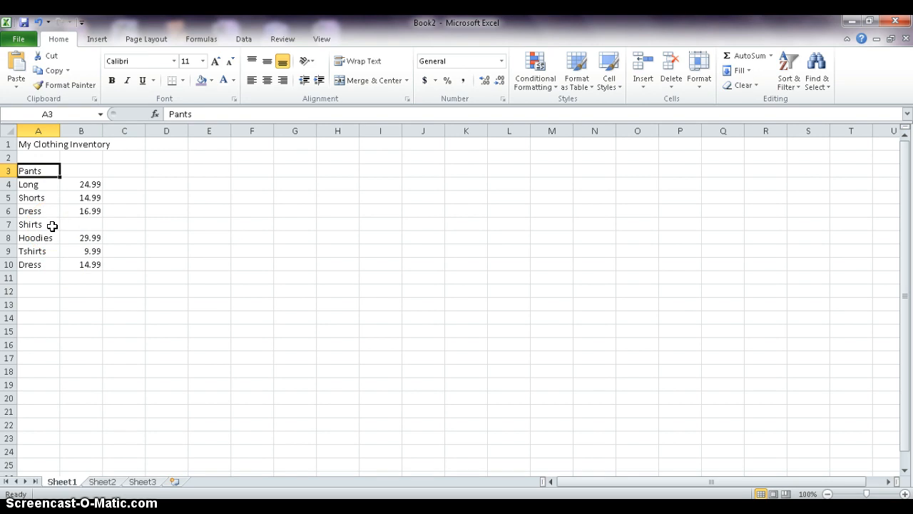
pyautogui.keyDown('ctrl'); pyautogui.click(52, 225); pyautogui.keyUp('ctrl')
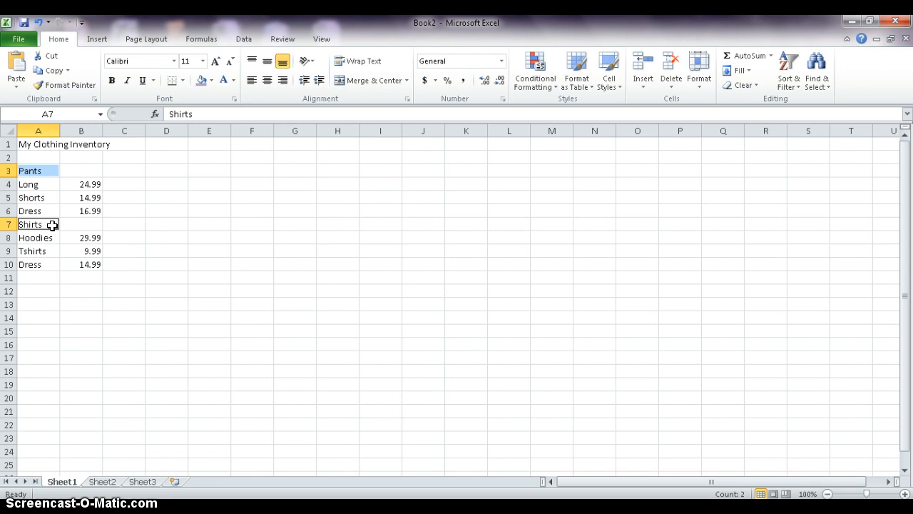
pyautogui.click(319, 81)
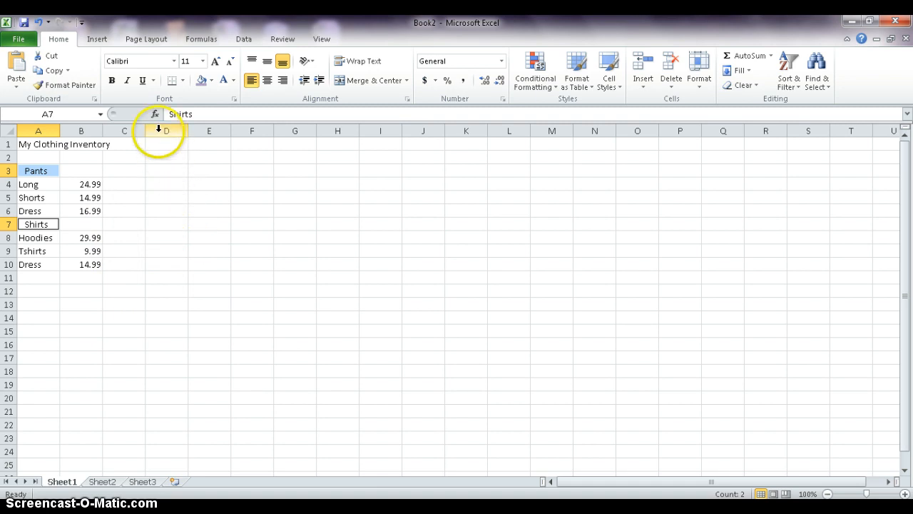
# Apply a double underline to the Pants and Shirts headings.
pyautogui.click(152, 81)
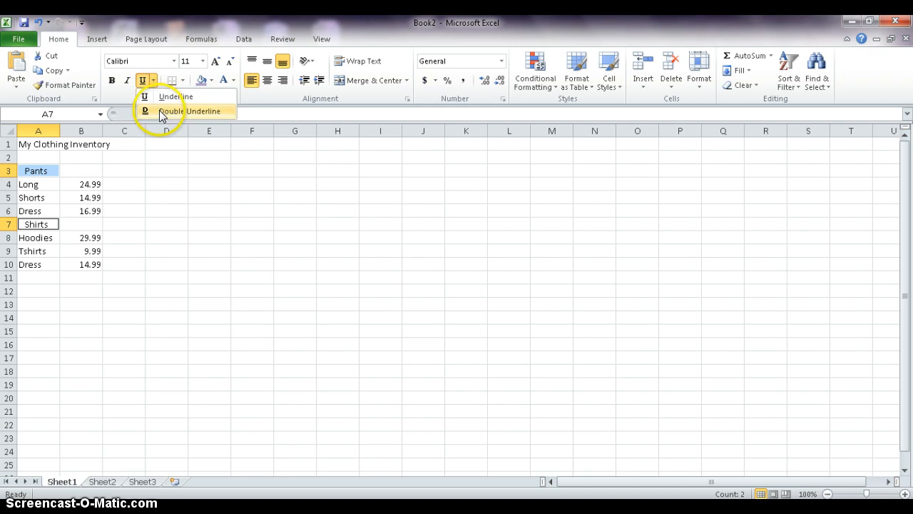
pyautogui.click(159, 111)
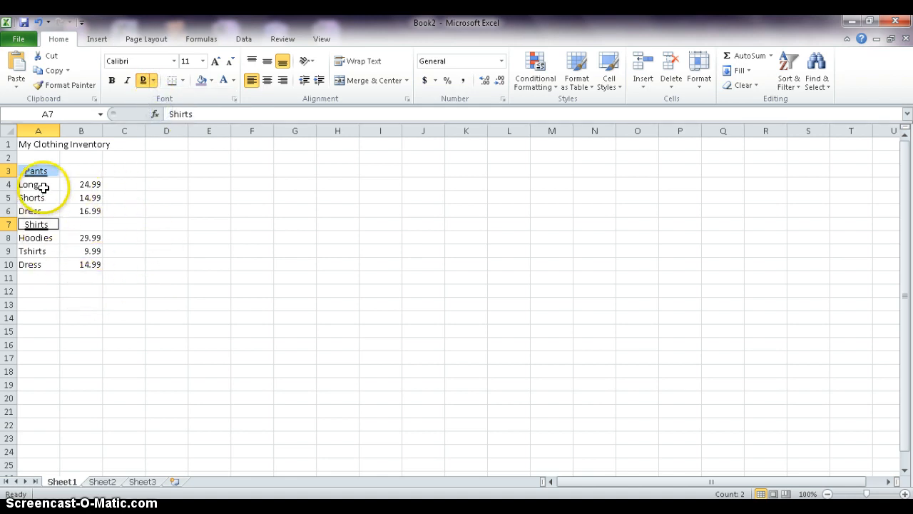
pyautogui.click(130, 246)
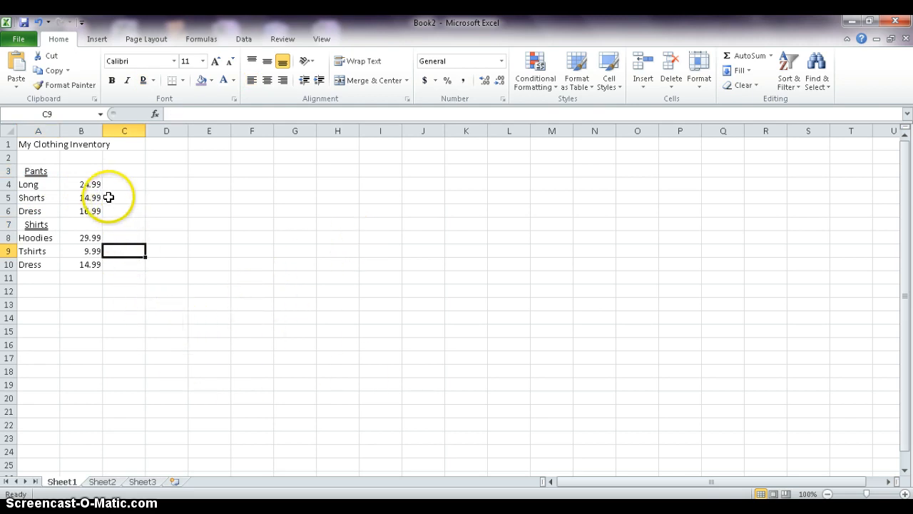
# Format the pants prices in B4:B6 as Currency with the $ symbol, 2 decimal places and red parenthesised negatives.
pyautogui.moveTo(85, 181); pyautogui.dragTo(90, 208)
pyautogui.click(153, 196)
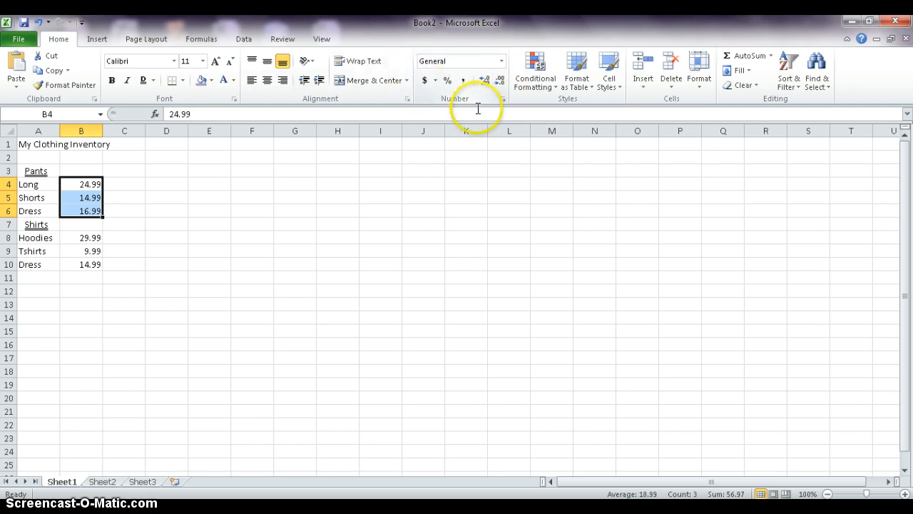
pyautogui.click(503, 99)
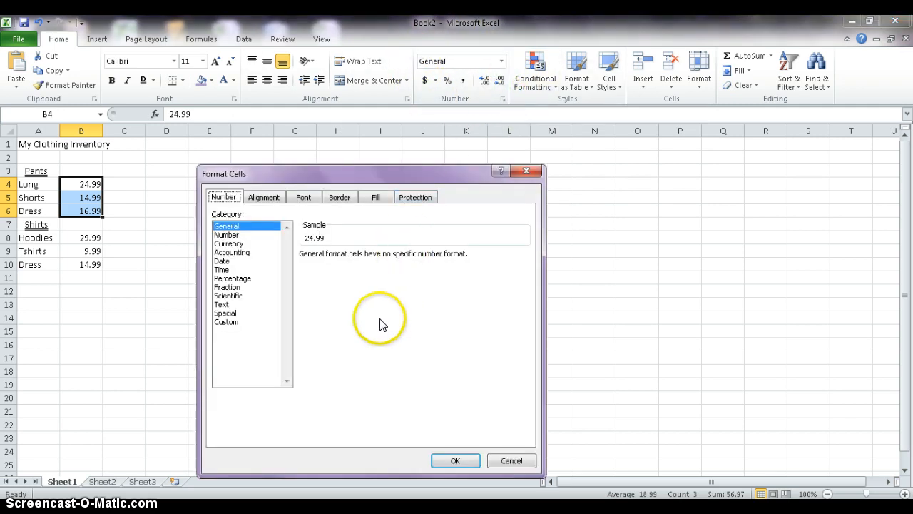
pyautogui.click(241, 244)
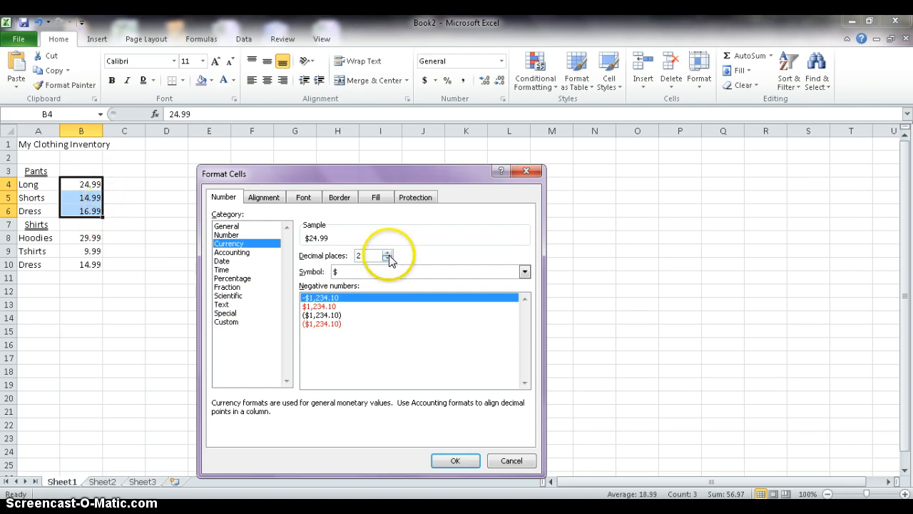
pyautogui.click(525, 271)
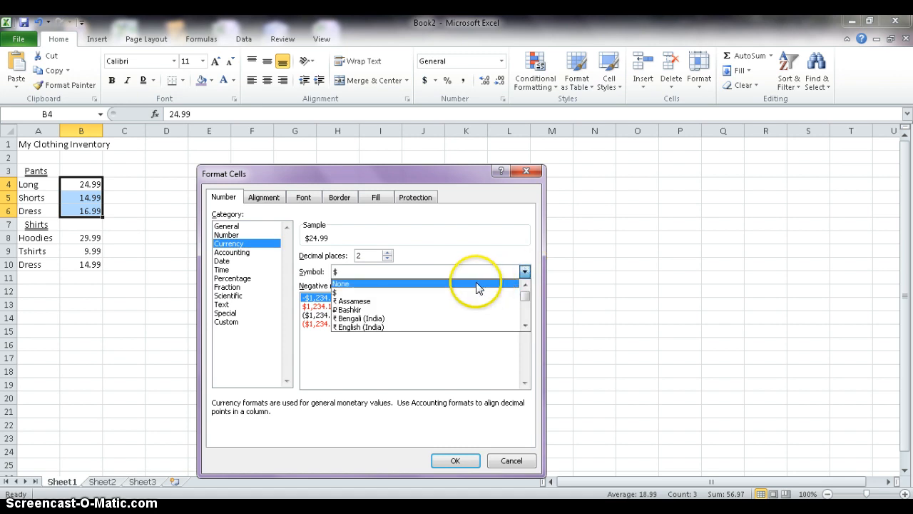
pyautogui.moveTo(525, 295)
pyautogui.mouseDown()
pyautogui.moveTo(525, 307)
pyautogui.moveTo(523, 292)
pyautogui.mouseUp()
pyautogui.click(428, 272)
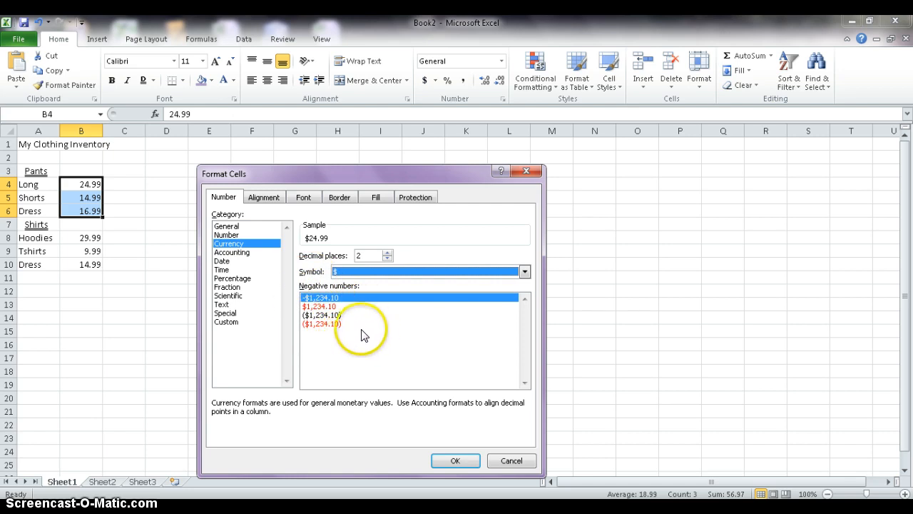
pyautogui.click(333, 324)
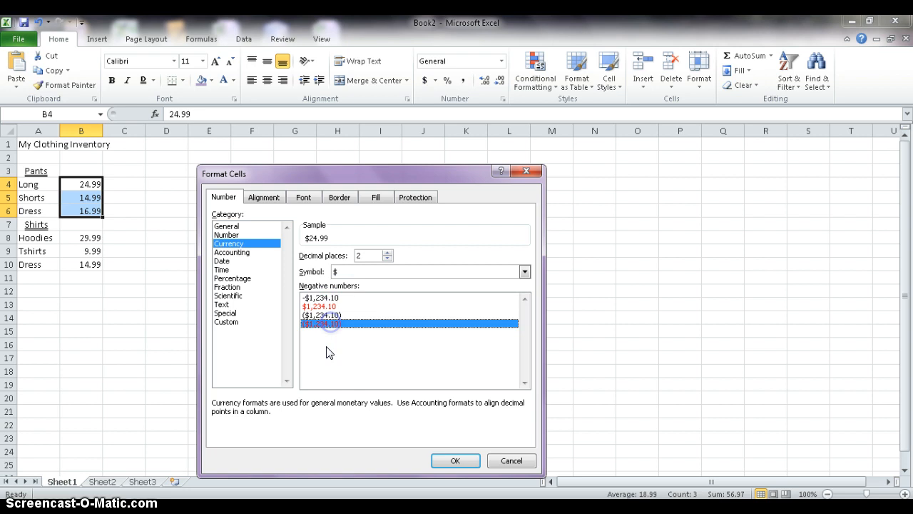
pyautogui.click(453, 461)
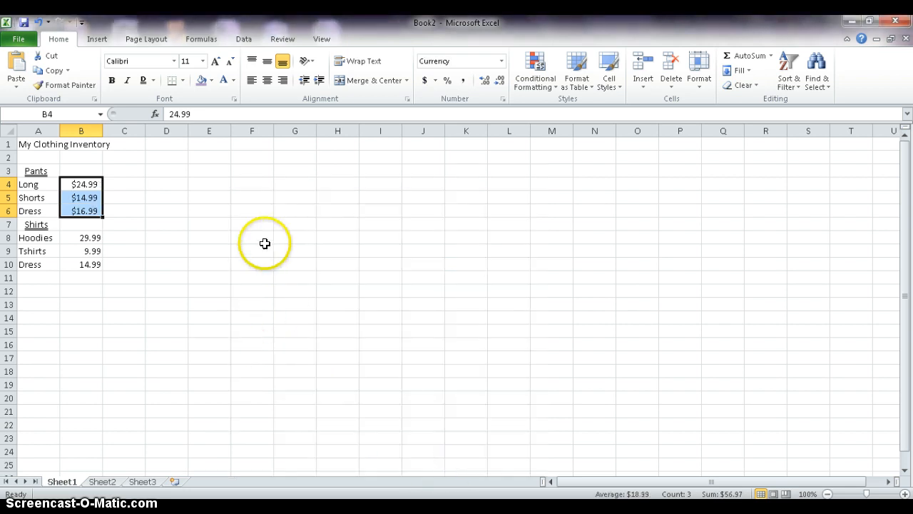
pyautogui.click(166, 250)
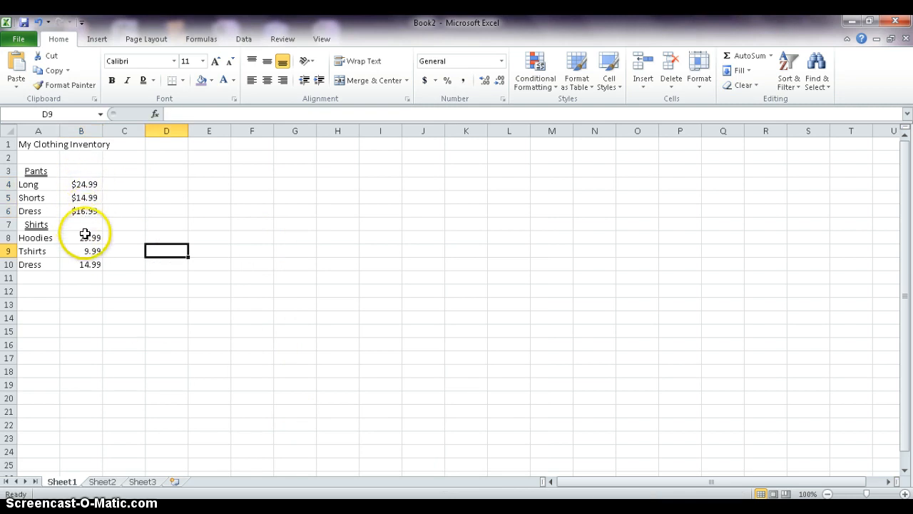
# Format the shirt prices in B8:B10 as Accounting with the $ symbol and 2 decimal places.
pyautogui.moveTo(85, 236); pyautogui.dragTo(86, 261)
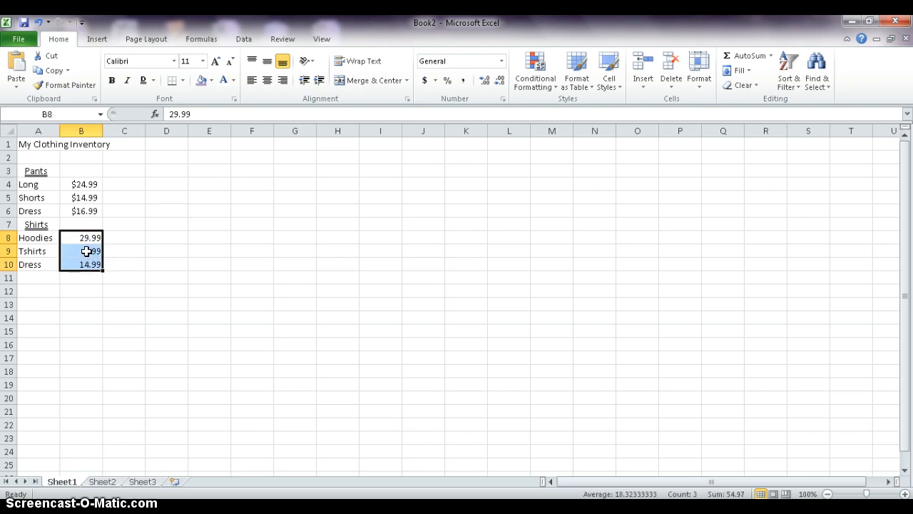
pyautogui.click(502, 100)
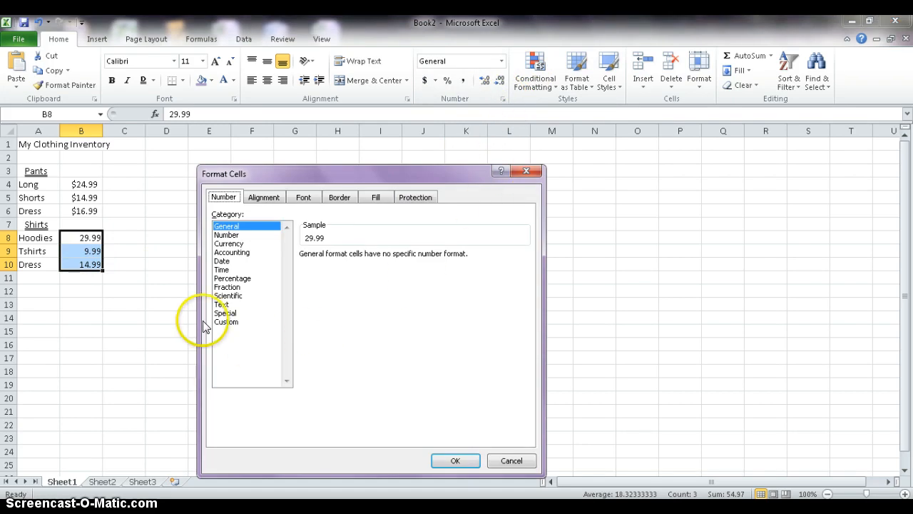
pyautogui.click(230, 253)
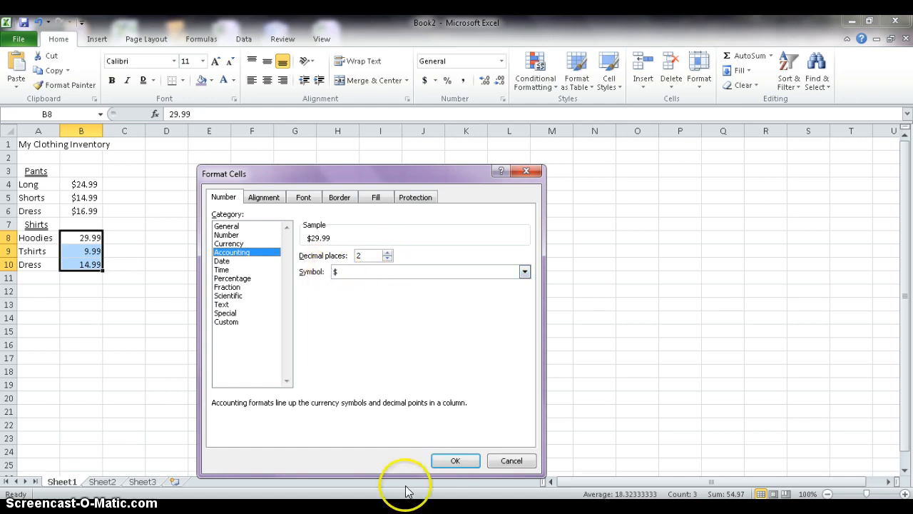
pyautogui.click(455, 460)
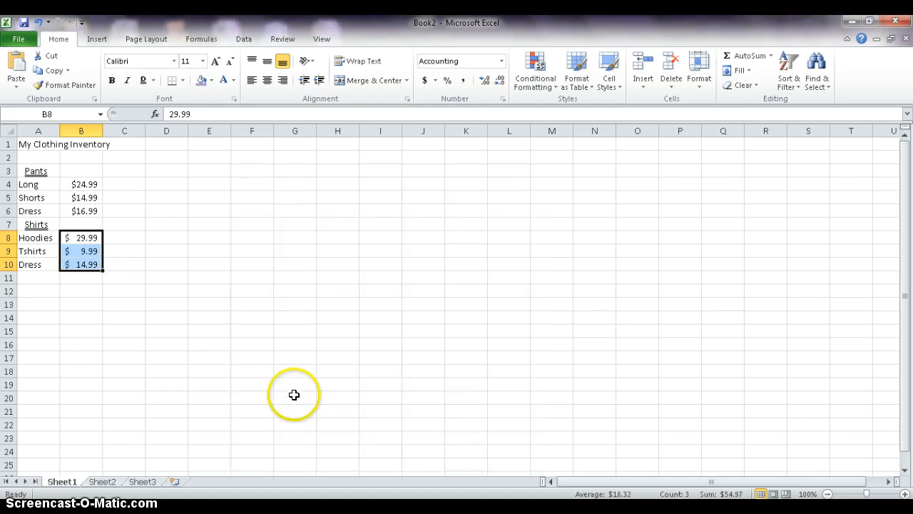
pyautogui.click(255, 382)
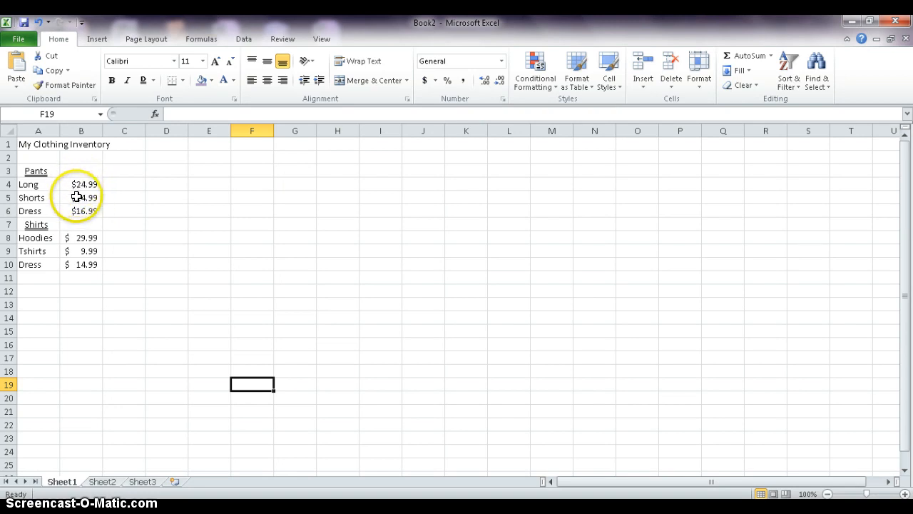
# Enter the values 22.40, 1056.20 and 555.00 in D4, D5 and D6.
pyautogui.click(173, 184)
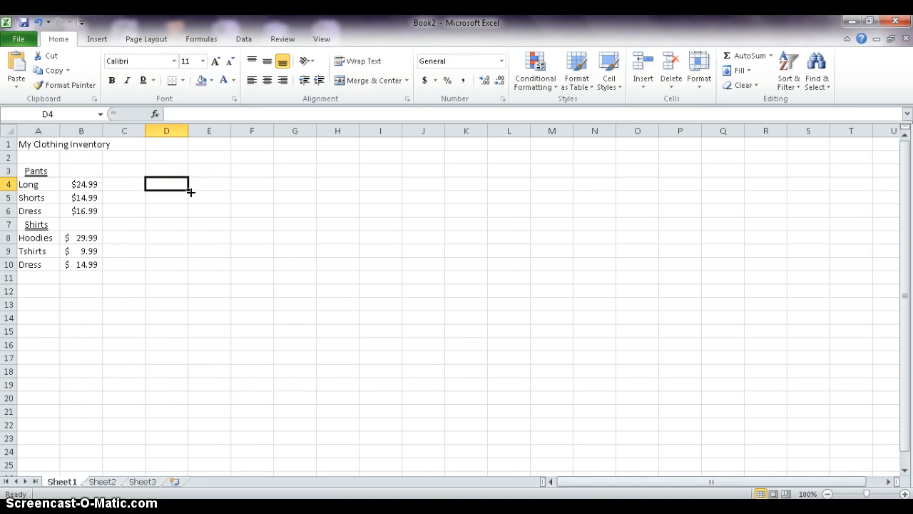
pyautogui.write('22.40')
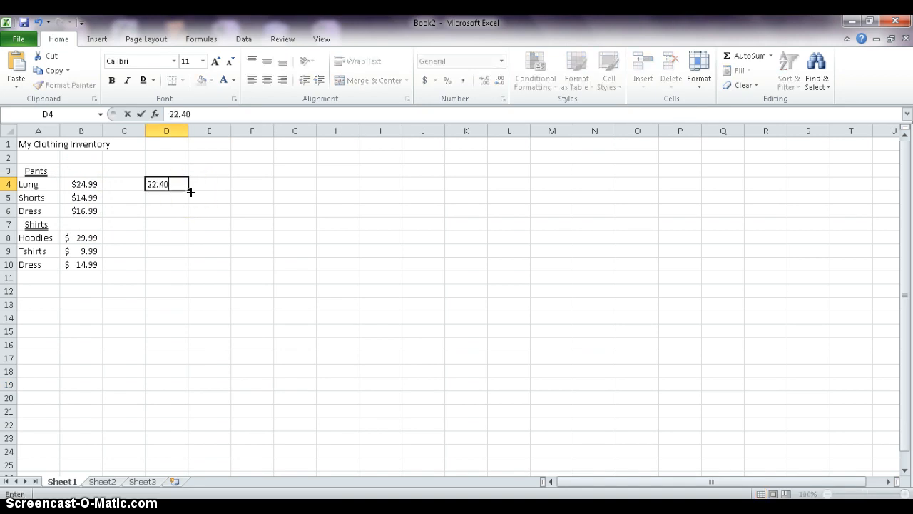
pyautogui.press('Return')
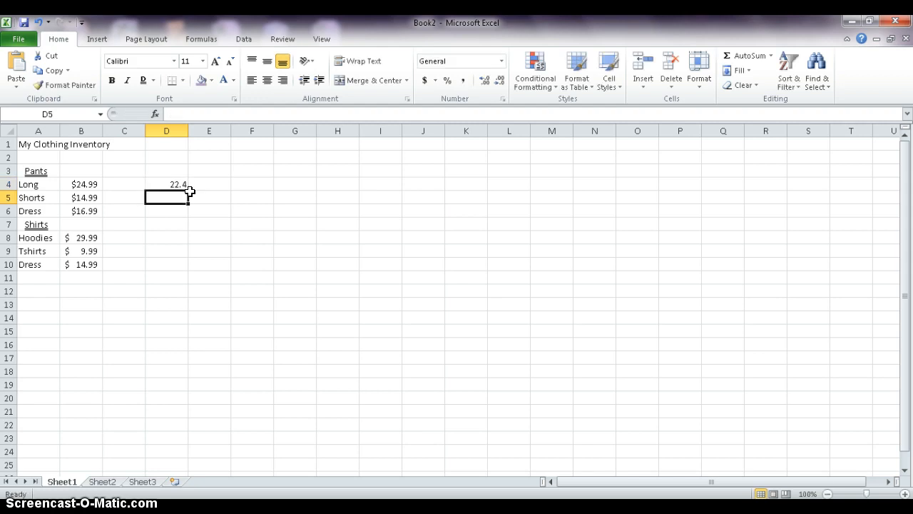
pyautogui.write('1056.20')
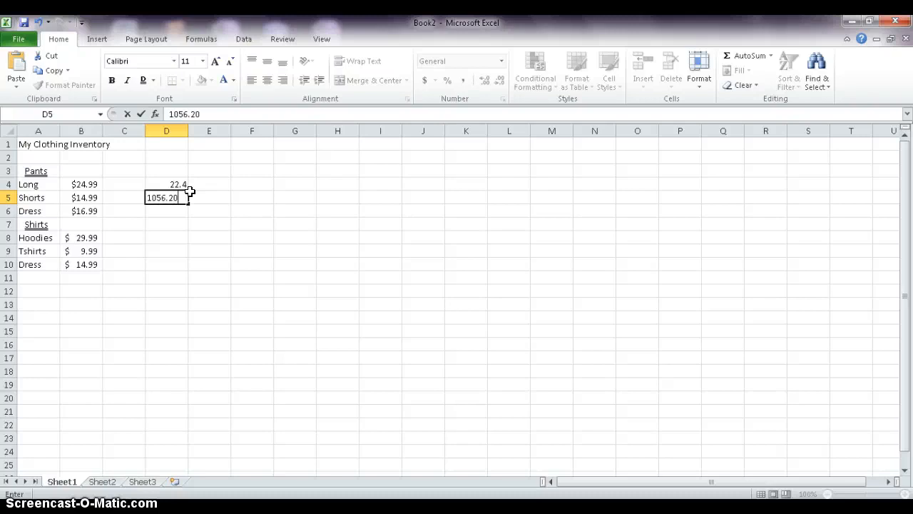
pyautogui.press('Return')
pyautogui.write('5')
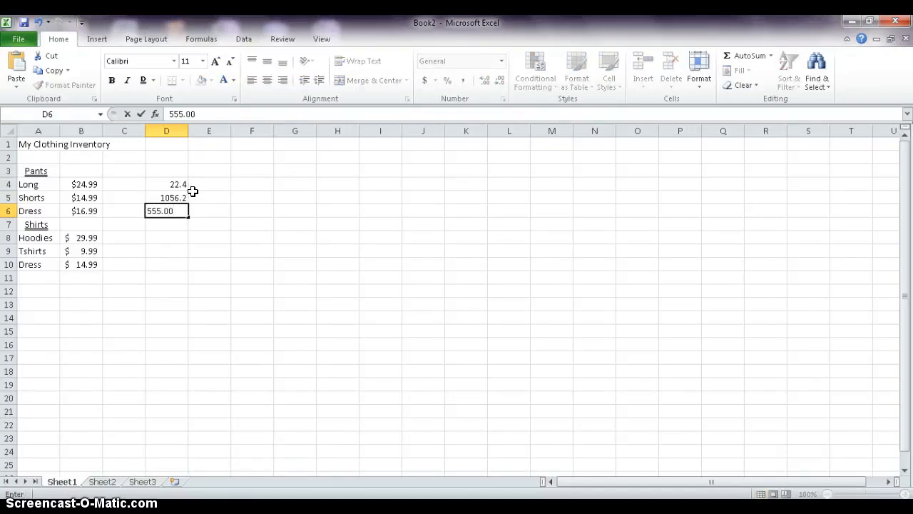
pyautogui.write('55.00')
pyautogui.click(239, 248)
# Apply the Currency number format to the values in D4:D6.
pyautogui.moveTo(178, 186); pyautogui.dragTo(173, 206)
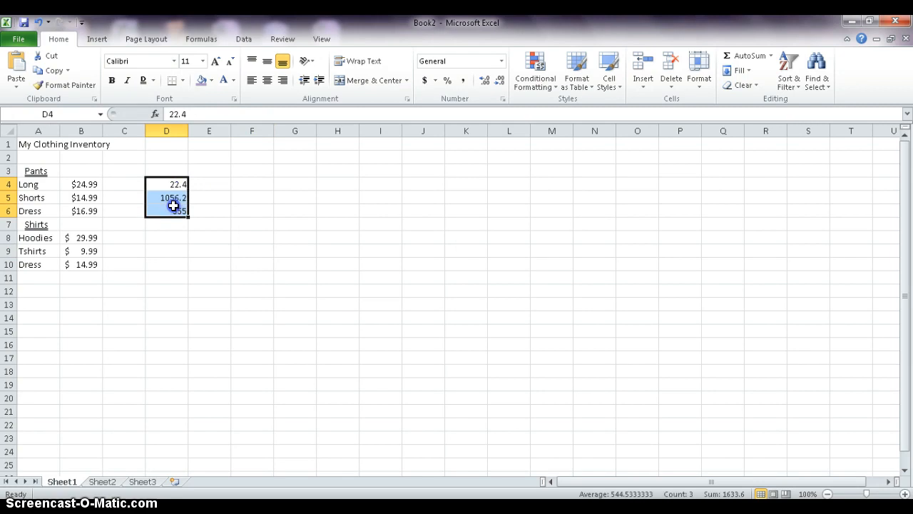
pyautogui.click(502, 63)
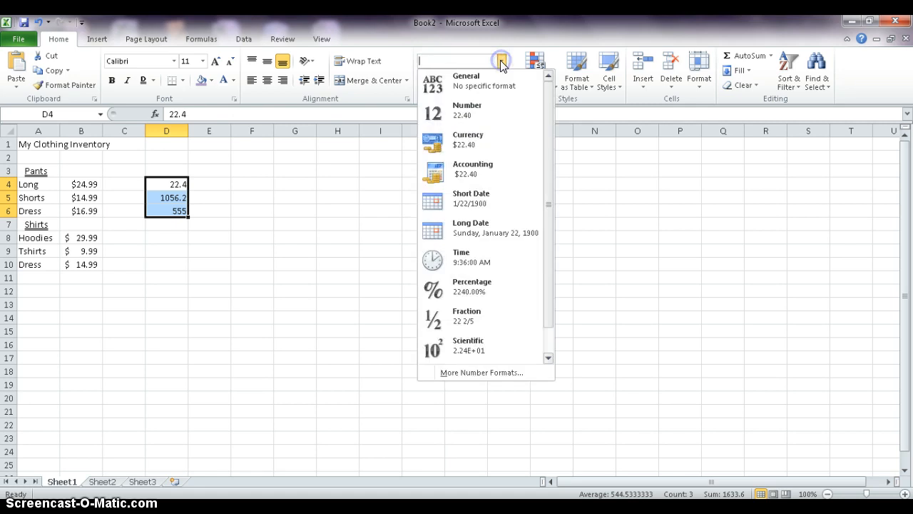
pyautogui.click(461, 140)
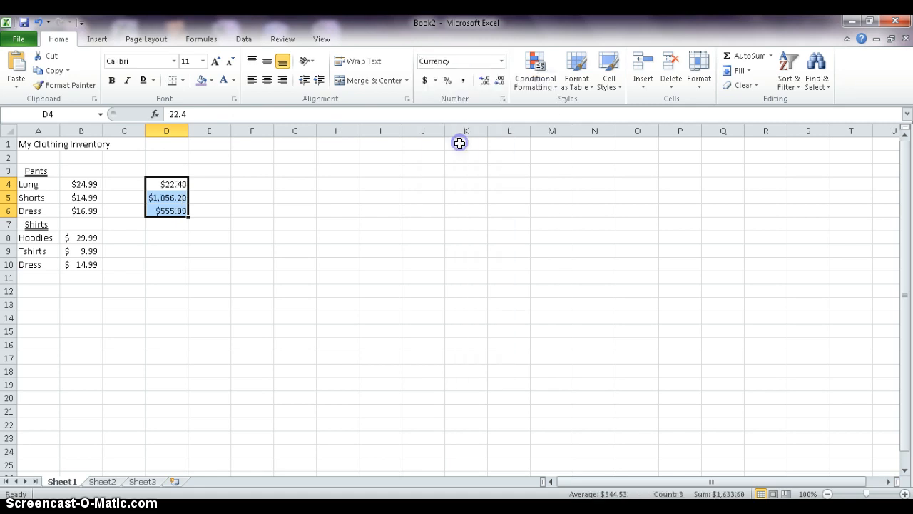
pyautogui.click(217, 317)
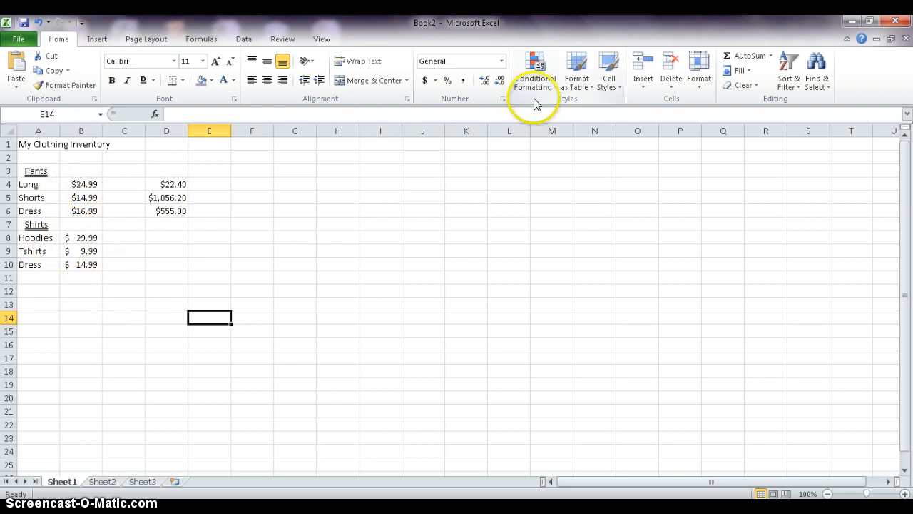
pyautogui.click(503, 100)
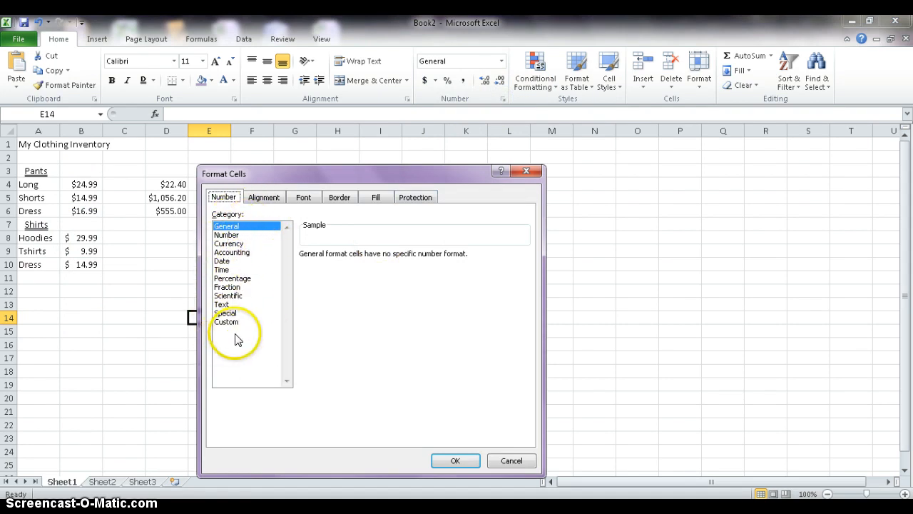
pyautogui.click(506, 460)
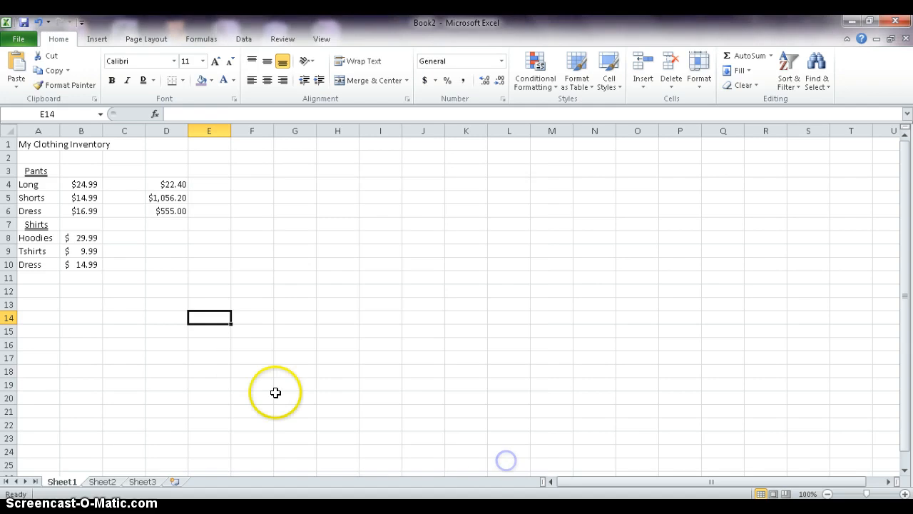
# Insert the NOW function in cell E1 by searching the function list for now.
pyautogui.click(206, 145)
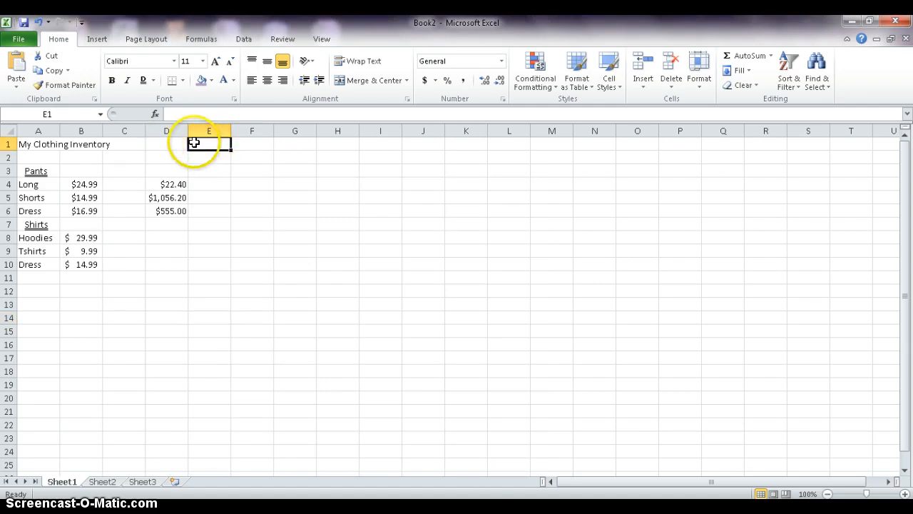
pyautogui.click(155, 115)
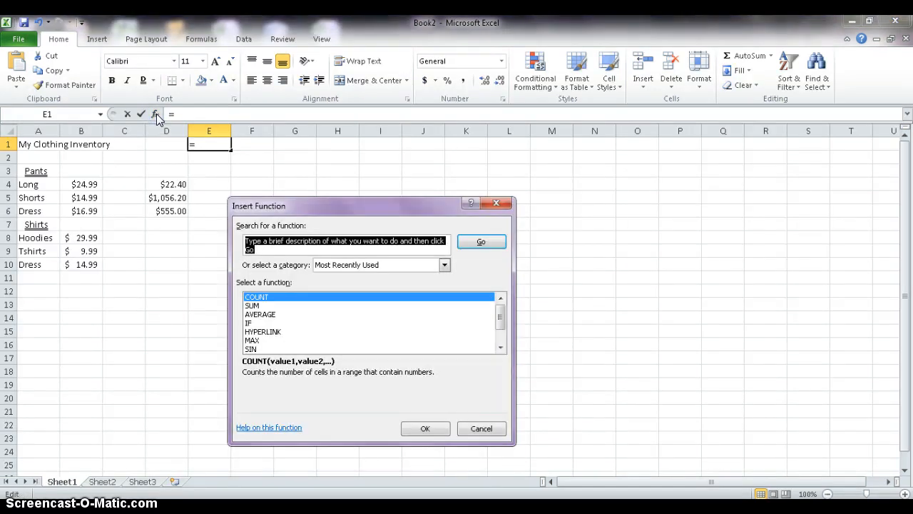
pyautogui.click(263, 247)
pyautogui.click(263, 246)
pyautogui.write('now')
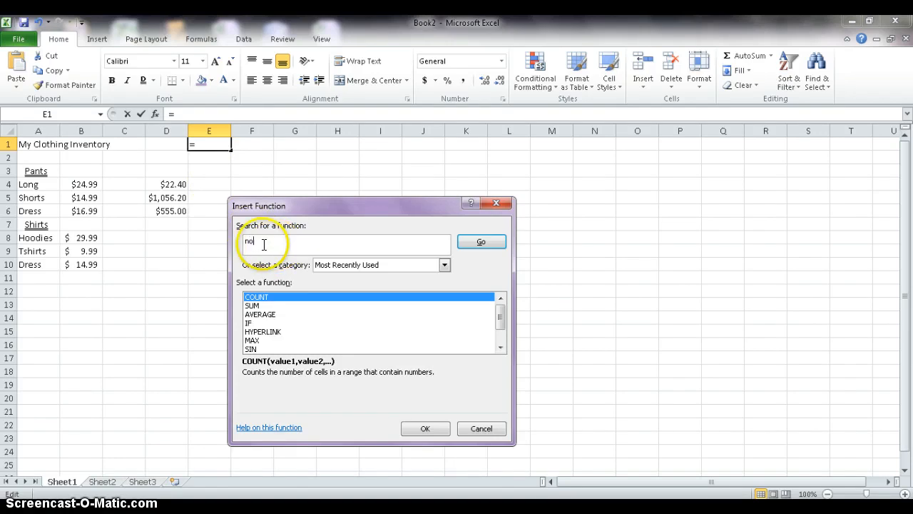
pyautogui.click(490, 244)
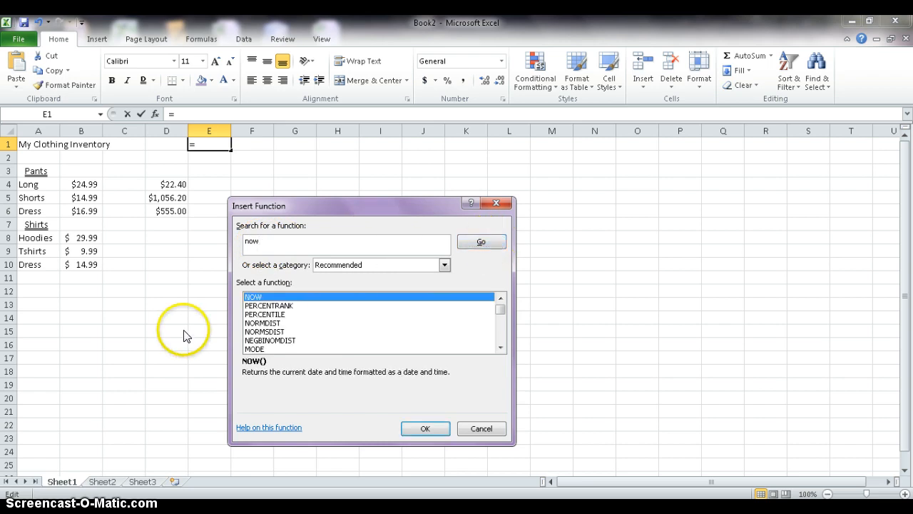
pyautogui.click(422, 428)
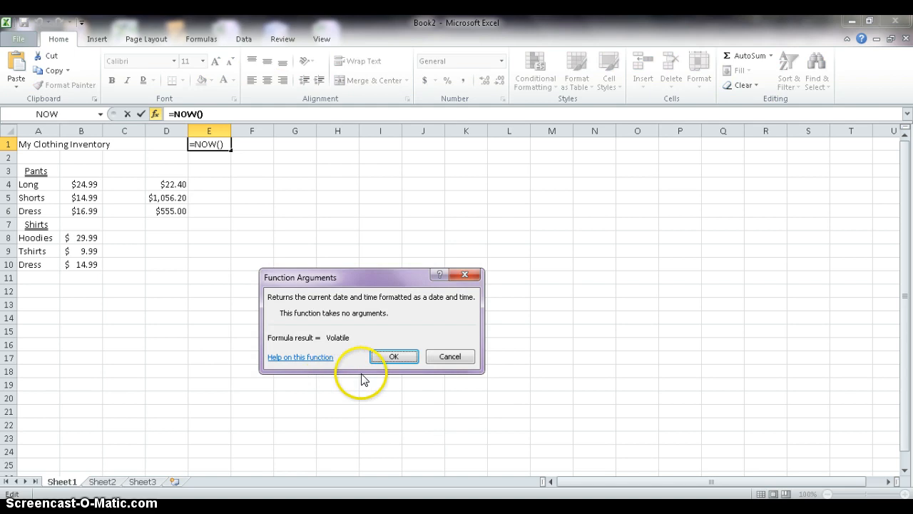
pyautogui.click(393, 357)
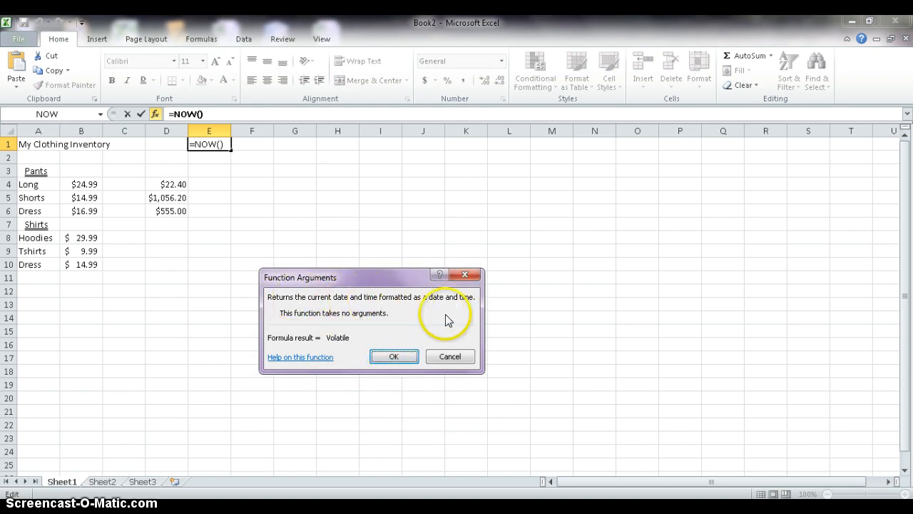
pyautogui.click(386, 358)
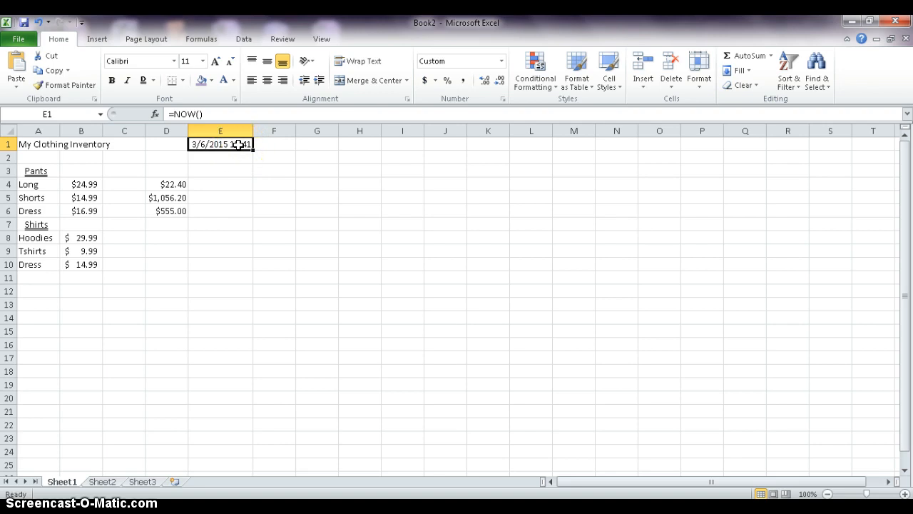
# Format E1 as a Date in the long month-day-year style, like March 14, 2001.
pyautogui.click(503, 99)
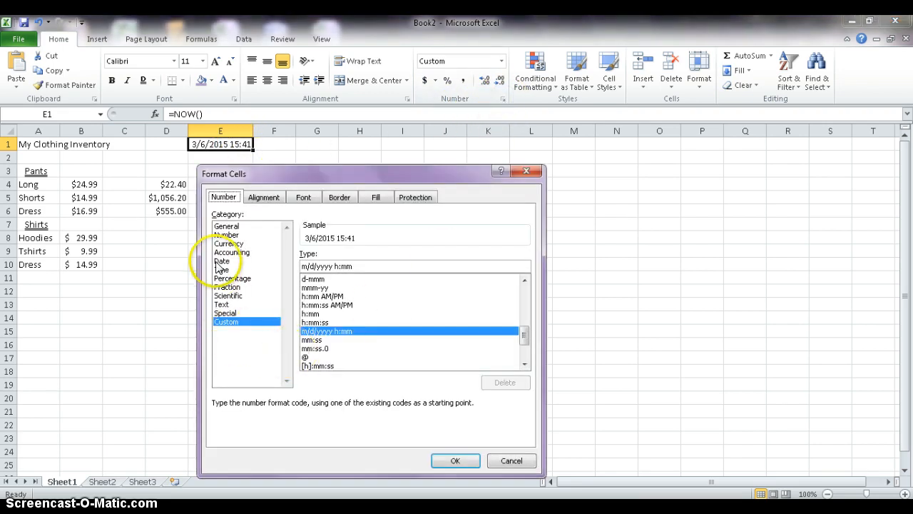
pyautogui.click(222, 261)
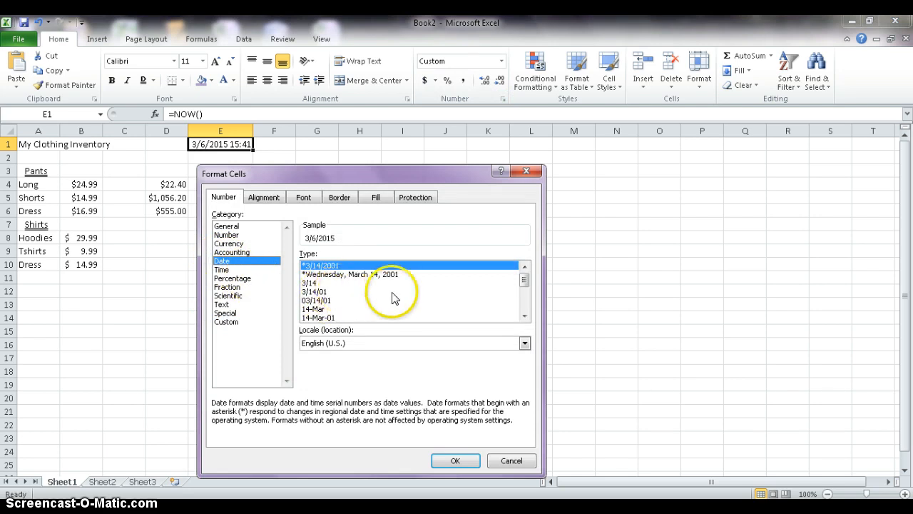
pyautogui.moveTo(525, 279); pyautogui.dragTo(524, 292)
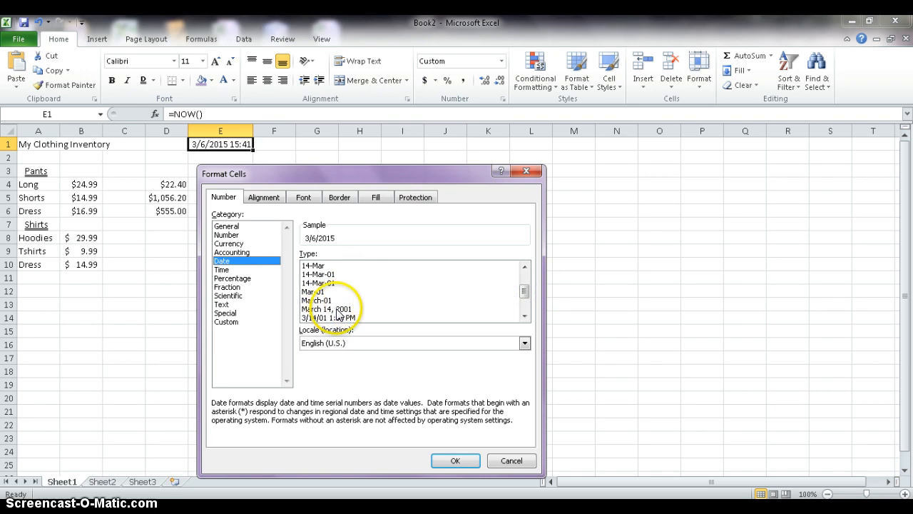
pyautogui.click(332, 309)
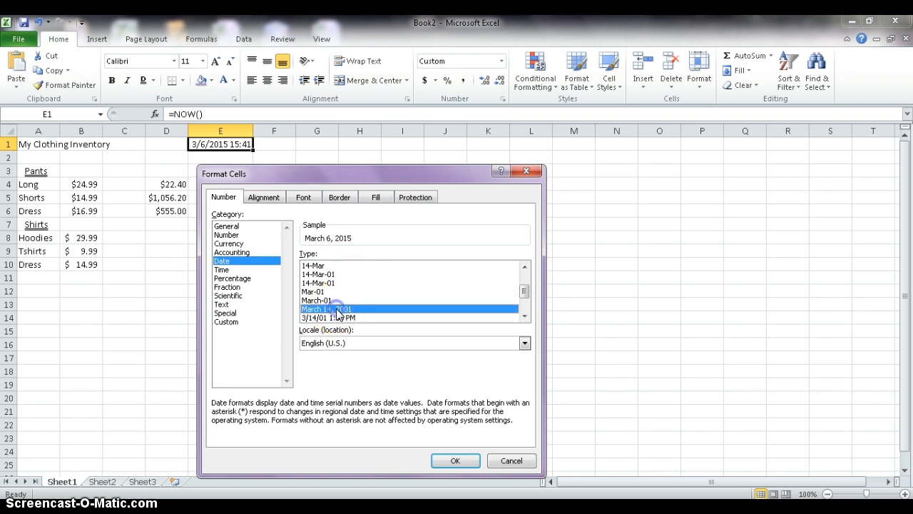
pyautogui.click(452, 461)
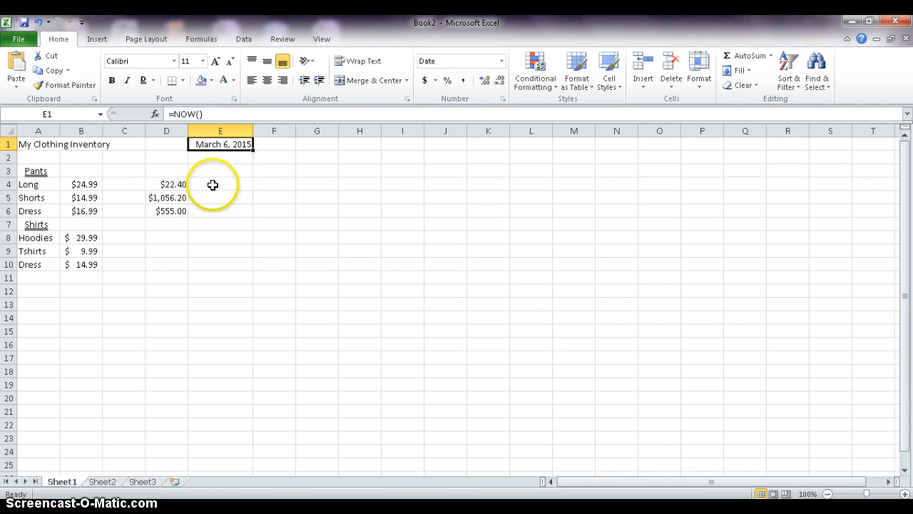
pyautogui.click(41, 144)
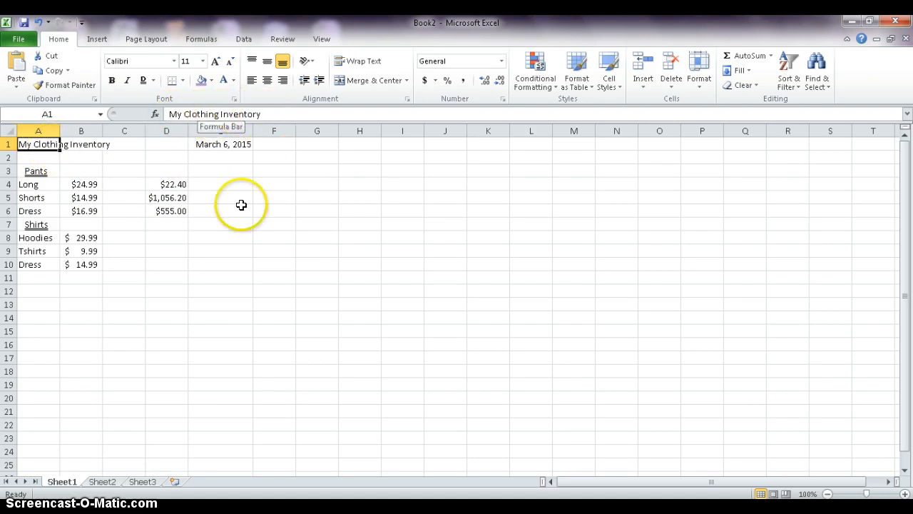
pyautogui.click(206, 145)
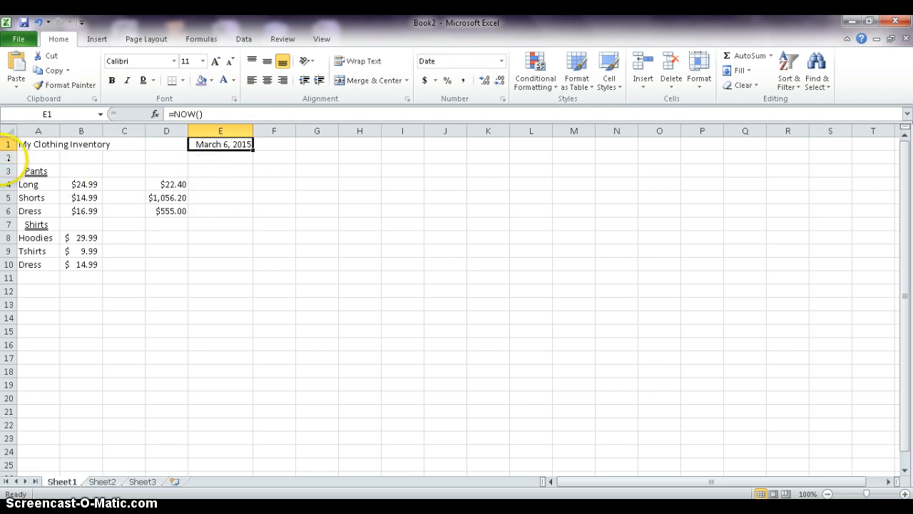